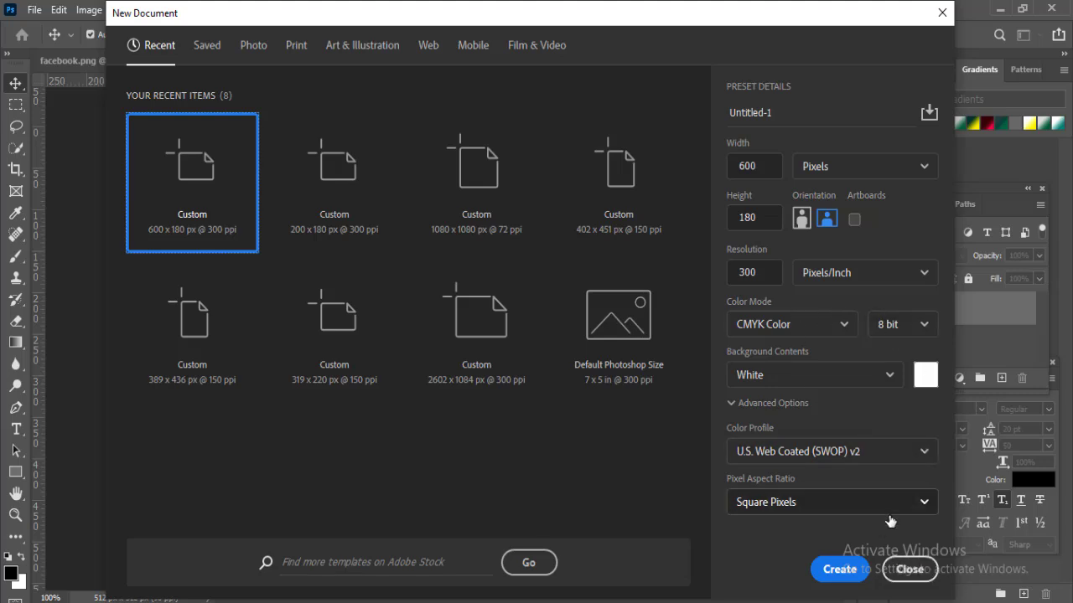
Set the new document to width 600 px and height 200 px, creating Untitled-1.
click(763, 165)
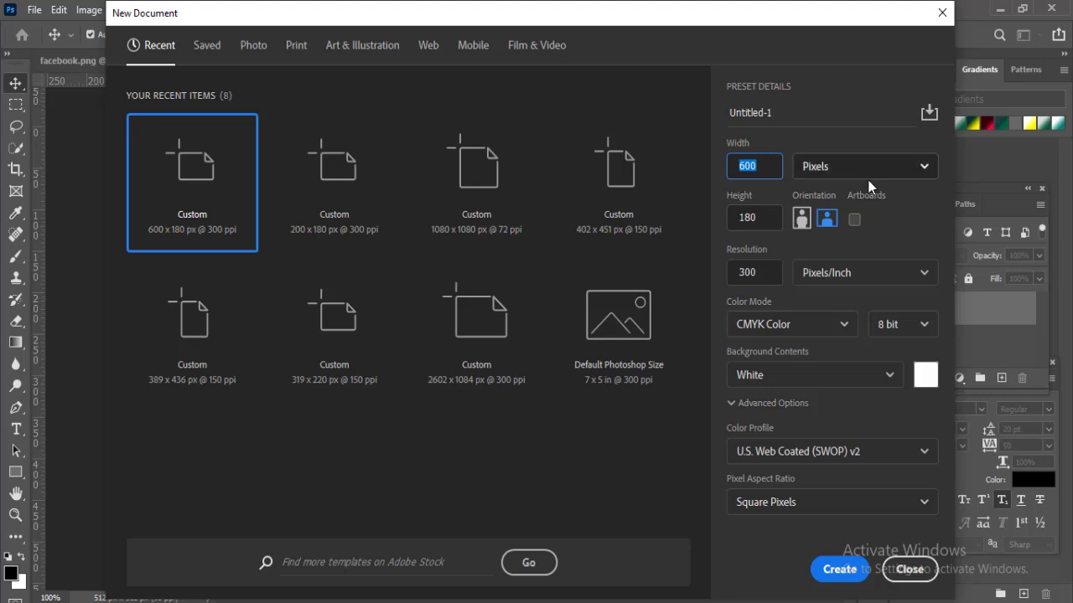
click(737, 220)
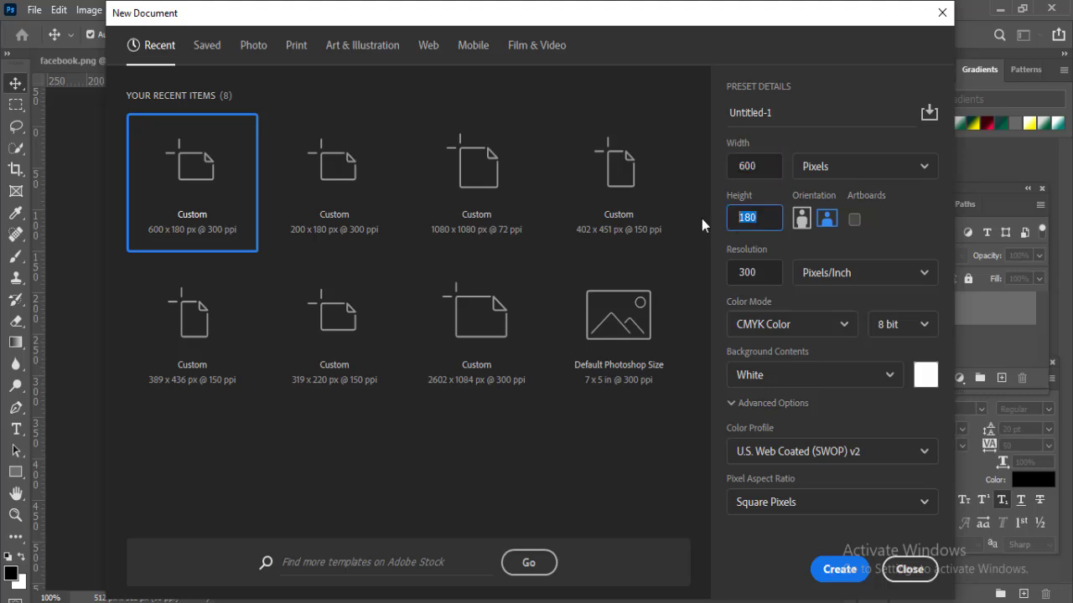
text(200)
click(823, 569)
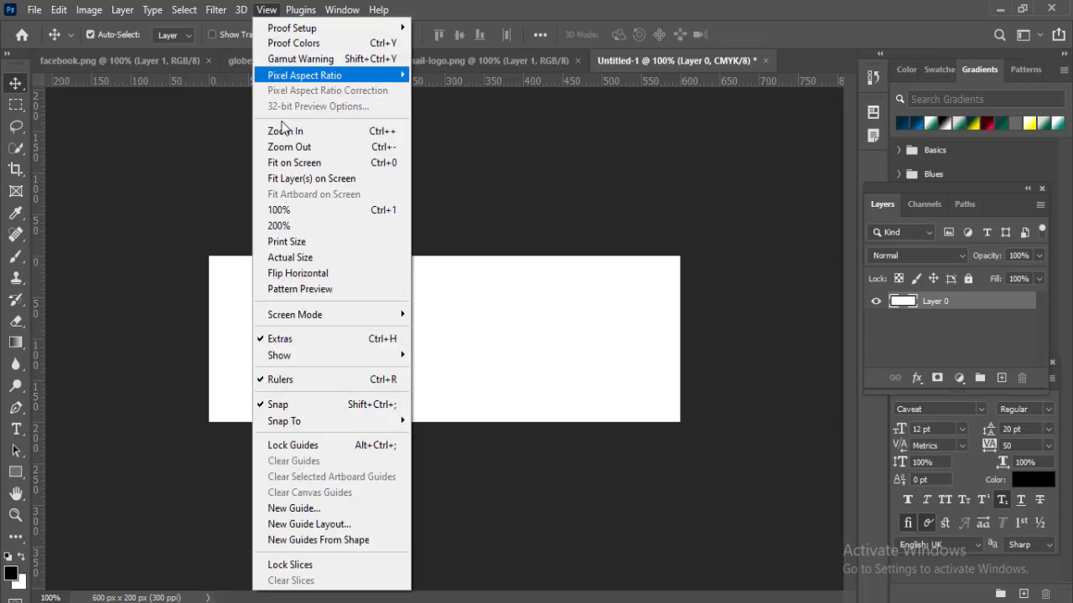
Add a 20 px margin guide layout around the canvas.
click(266, 10)
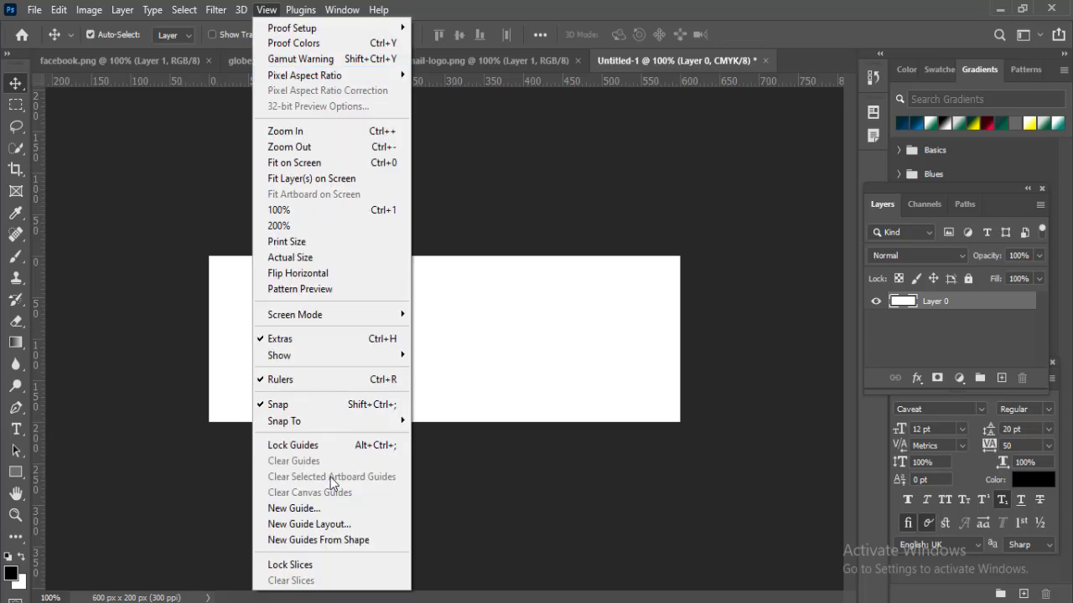
click(315, 529)
click(407, 278)
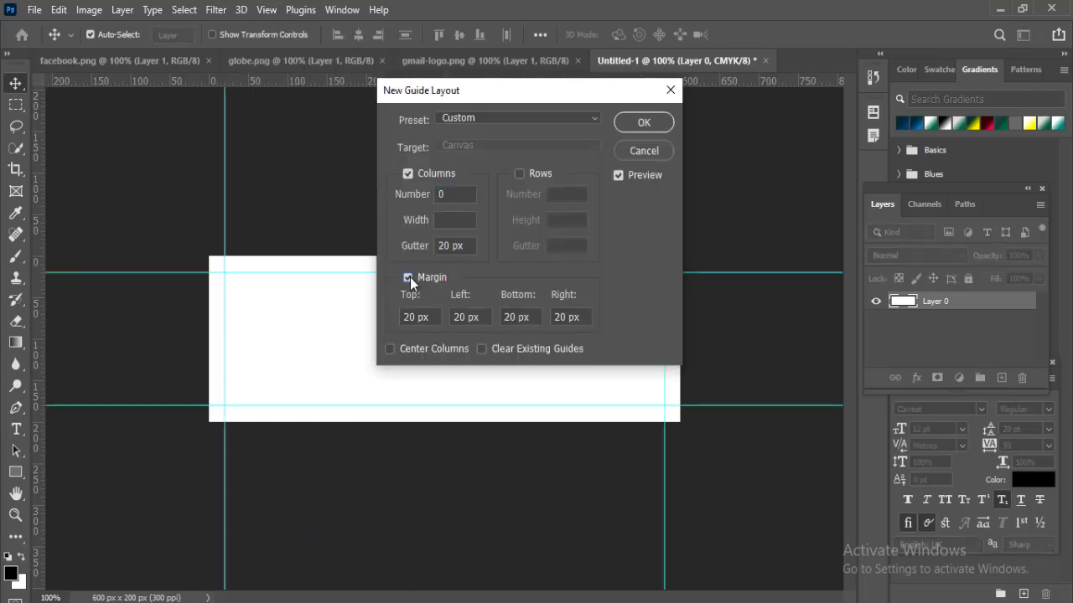
click(640, 124)
Rename Layer 0 to 'Backround' and add an empty Layer 1 above it.
key(m)
double_click(936, 301)
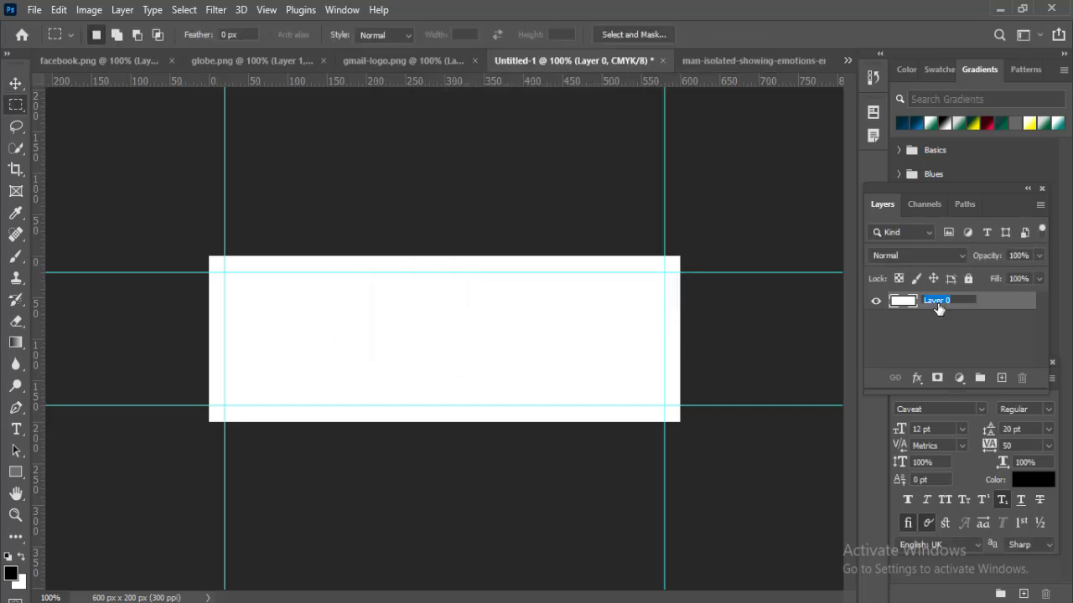
text(Background)
key(Return)
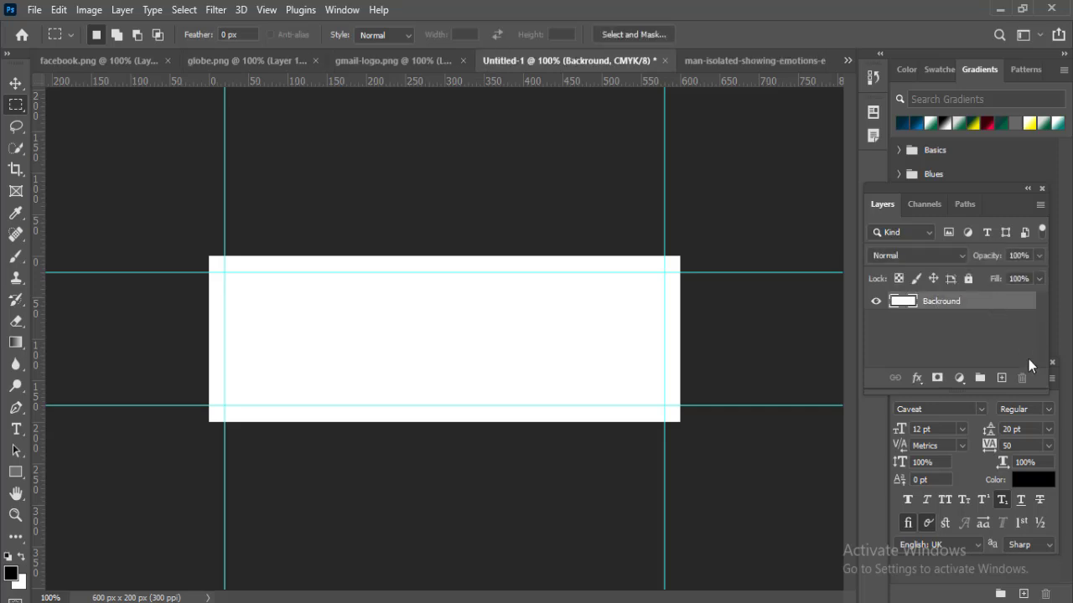
click(1001, 378)
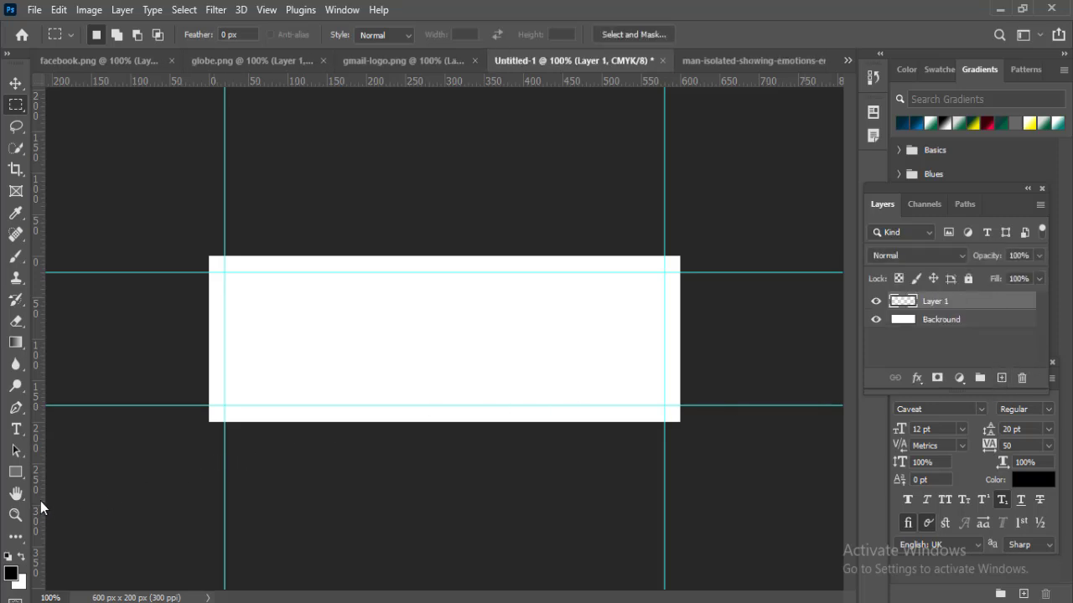
Abandon the started rectangle and undo to remove the empty layer.
click(17, 473)
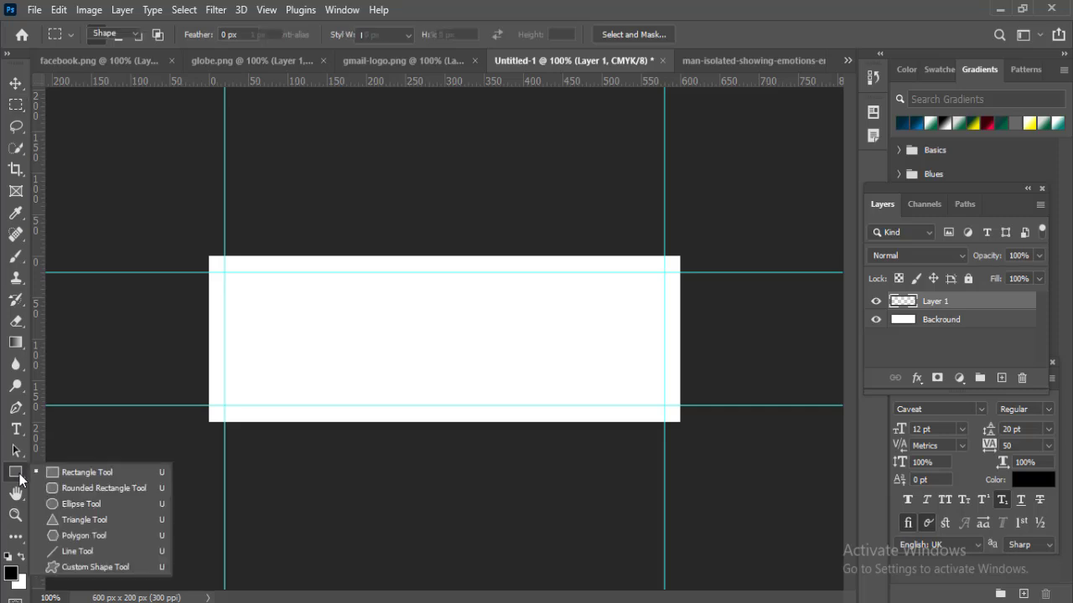
click(62, 472)
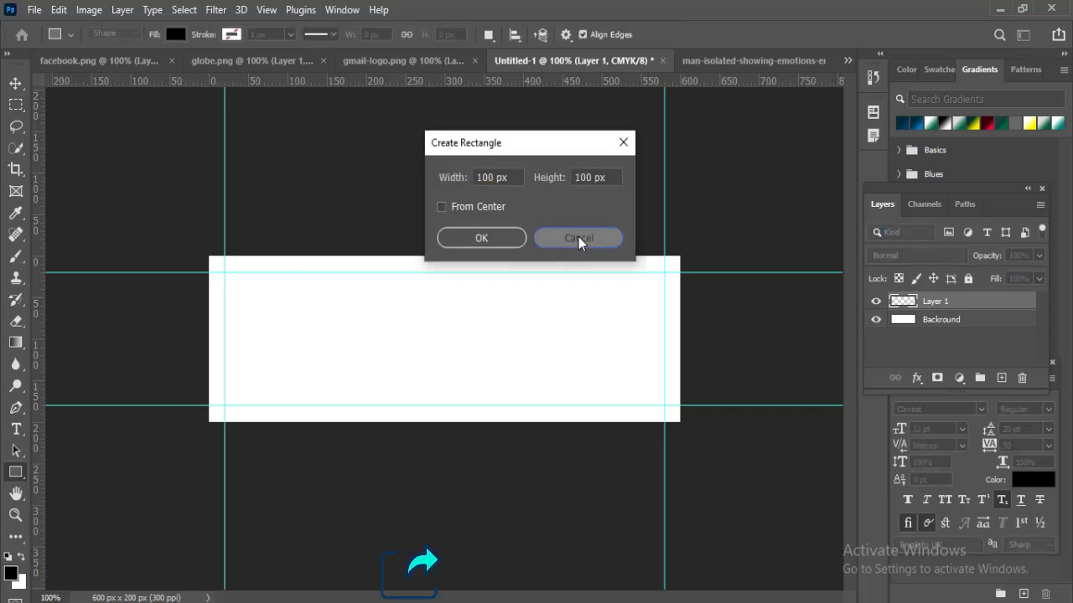
click(578, 238)
key(ctrl+z)
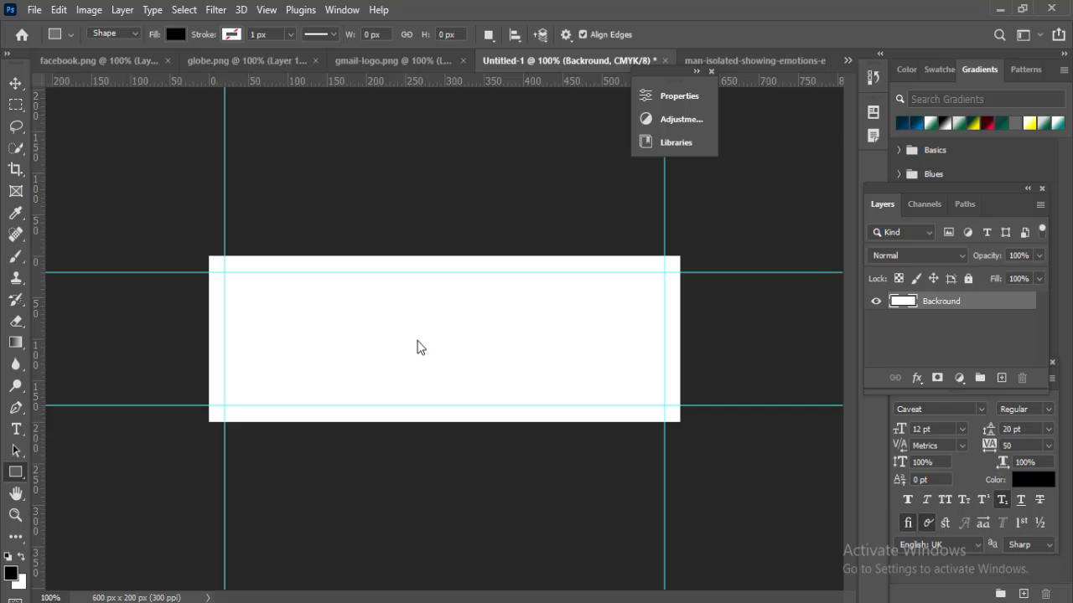
Draw a triangle, rotate it about 25°, and reshape it into the top-left corner.
key(shift+u)
key(shift+u)
click(424, 336)
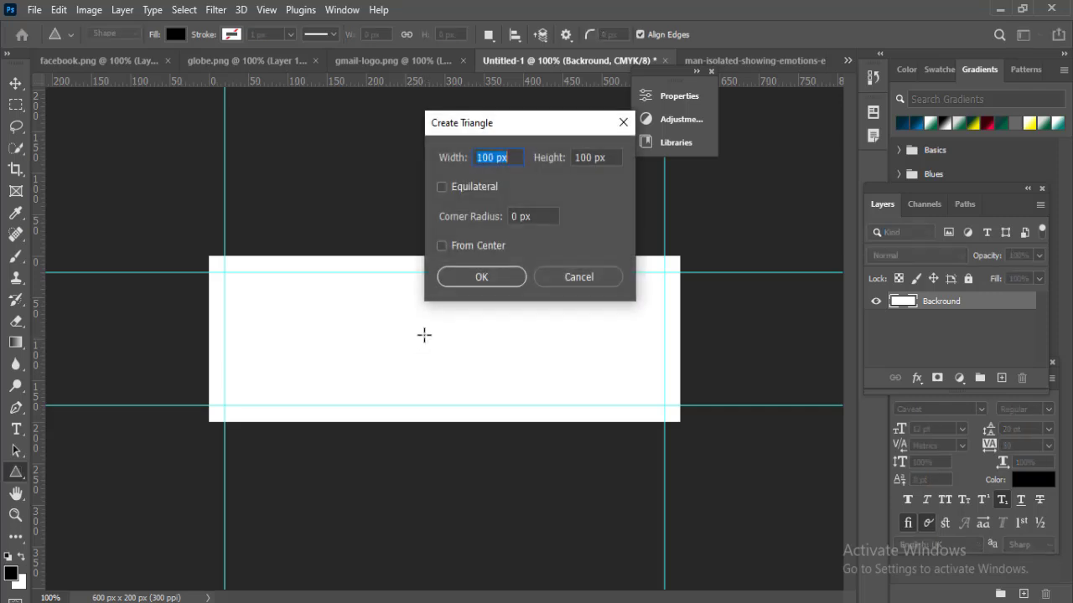
click(495, 278)
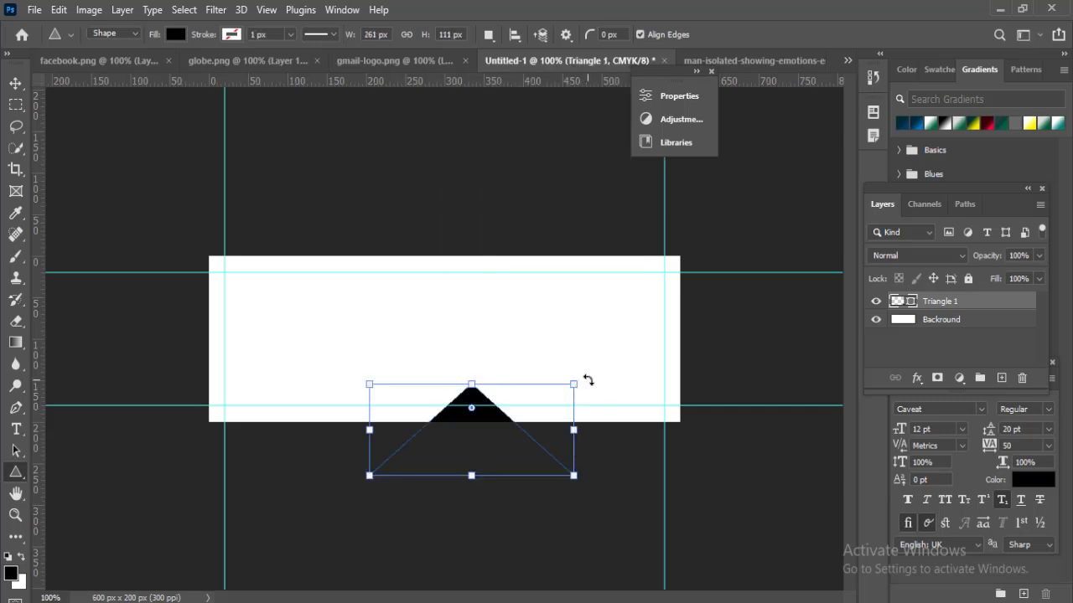
drag(586, 376, 491, 383)
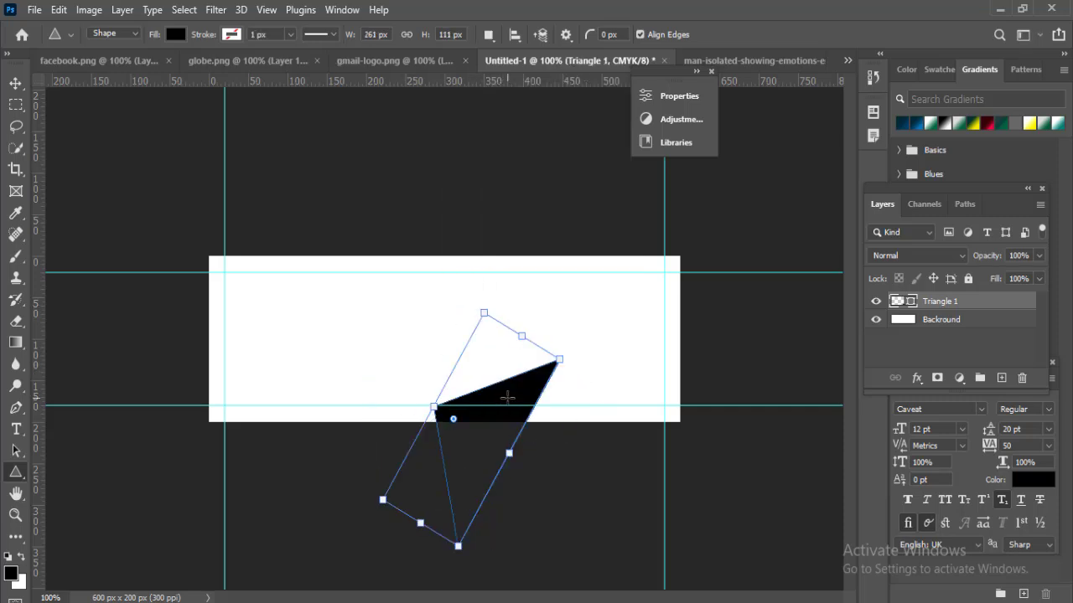
key(v)
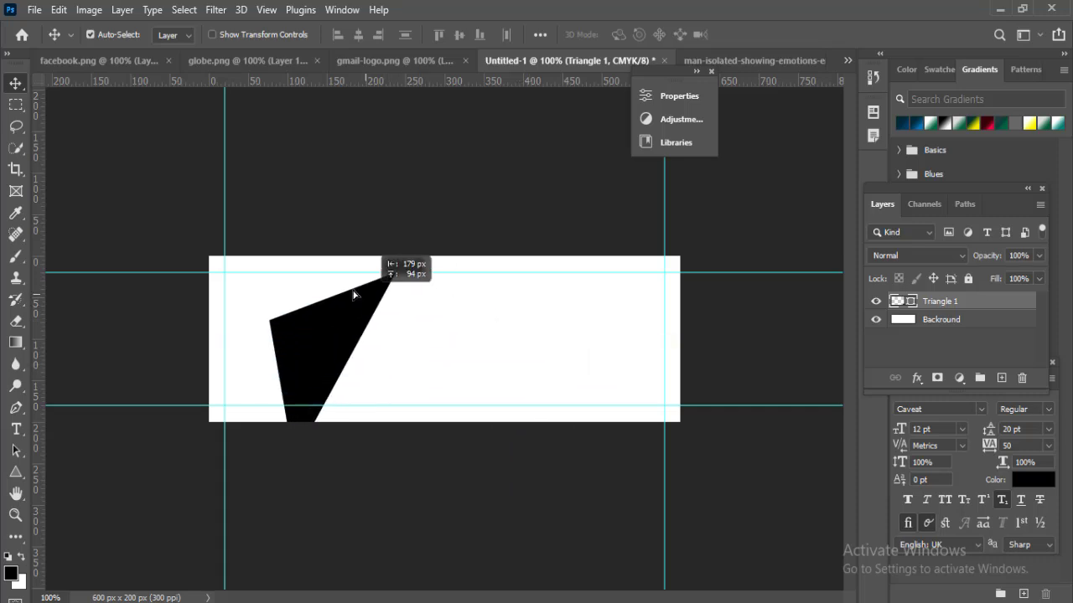
drag(532, 383, 293, 282)
key(ctrl+t)
drag(347, 407, 259, 419)
key(Return)
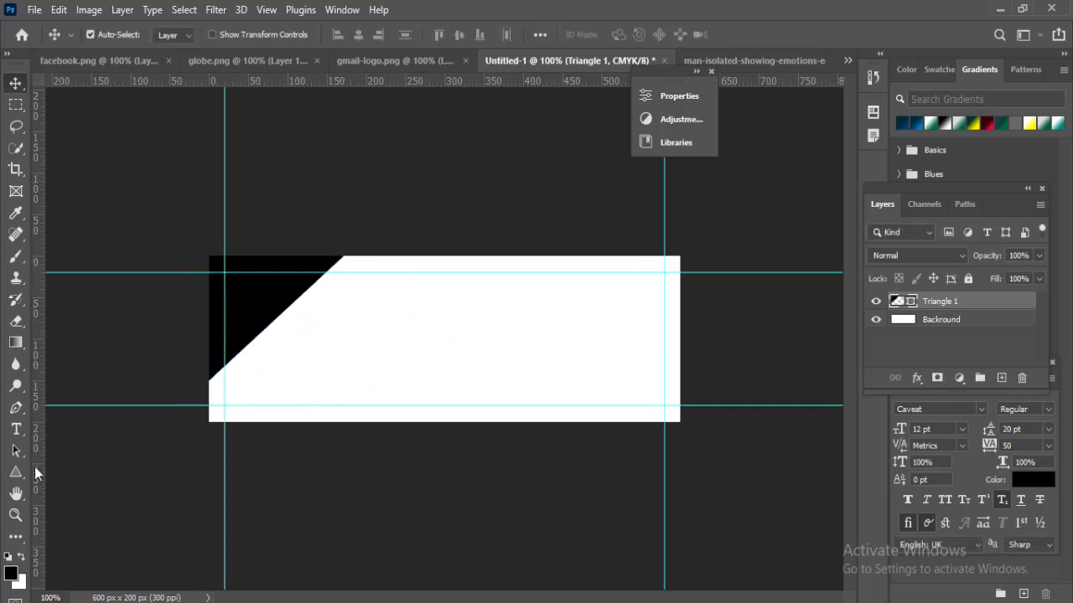
Fill the triangle shape with dark navy.
click(16, 472)
click(175, 34)
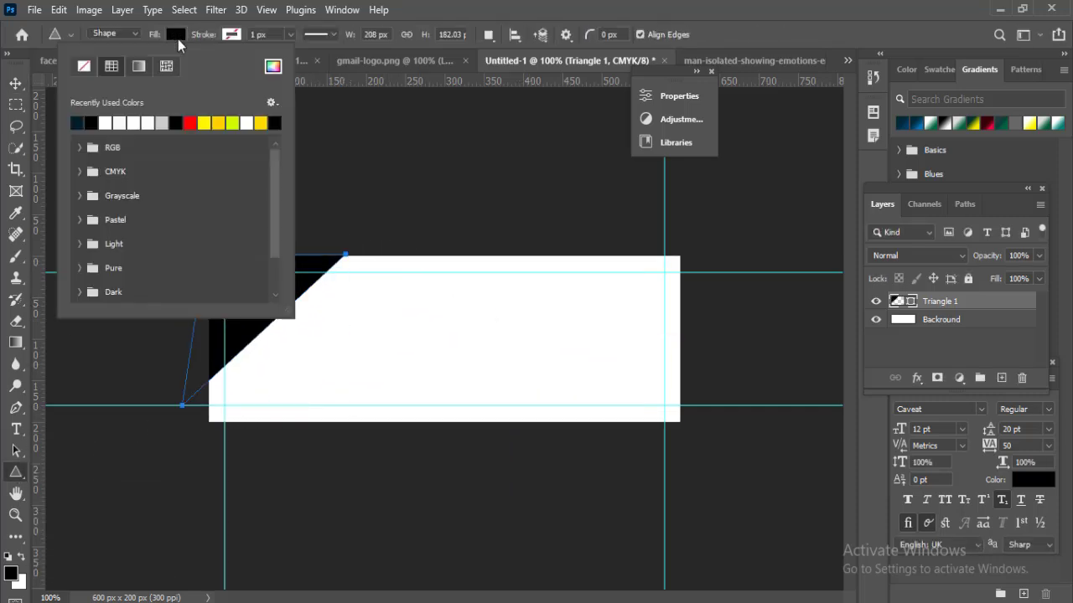
click(78, 122)
key(Return)
key(v)
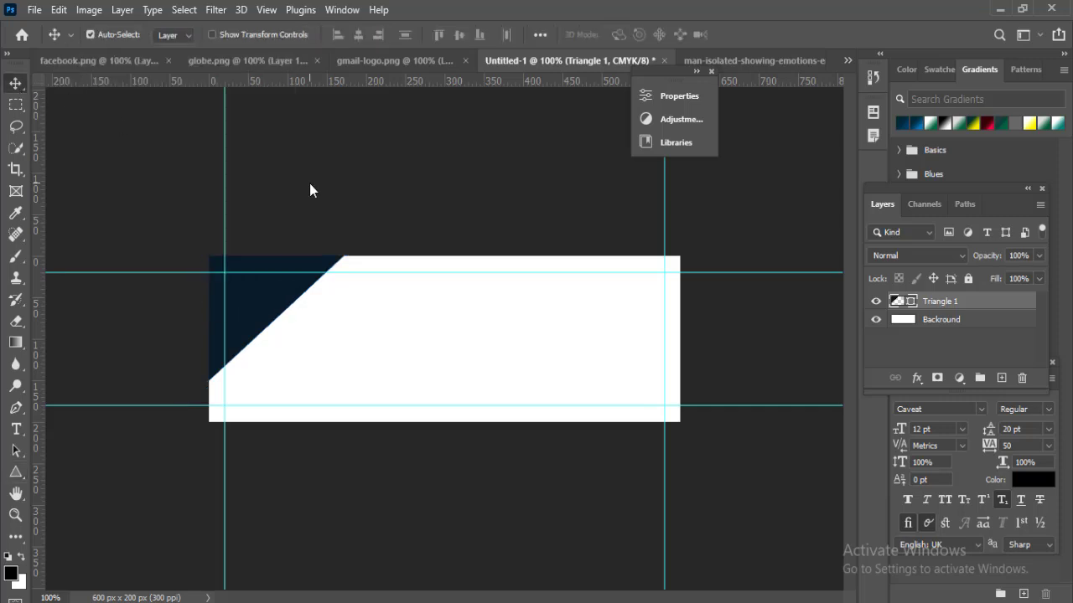
Add a layer and draw a white circle overlapping the navy corner.
click(1001, 378)
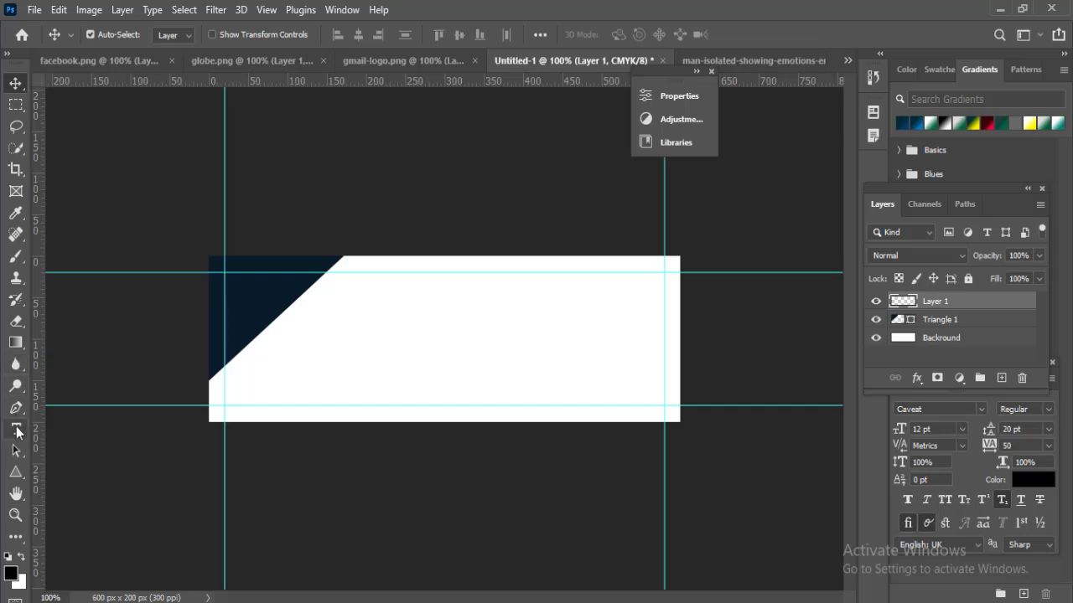
click(16, 472)
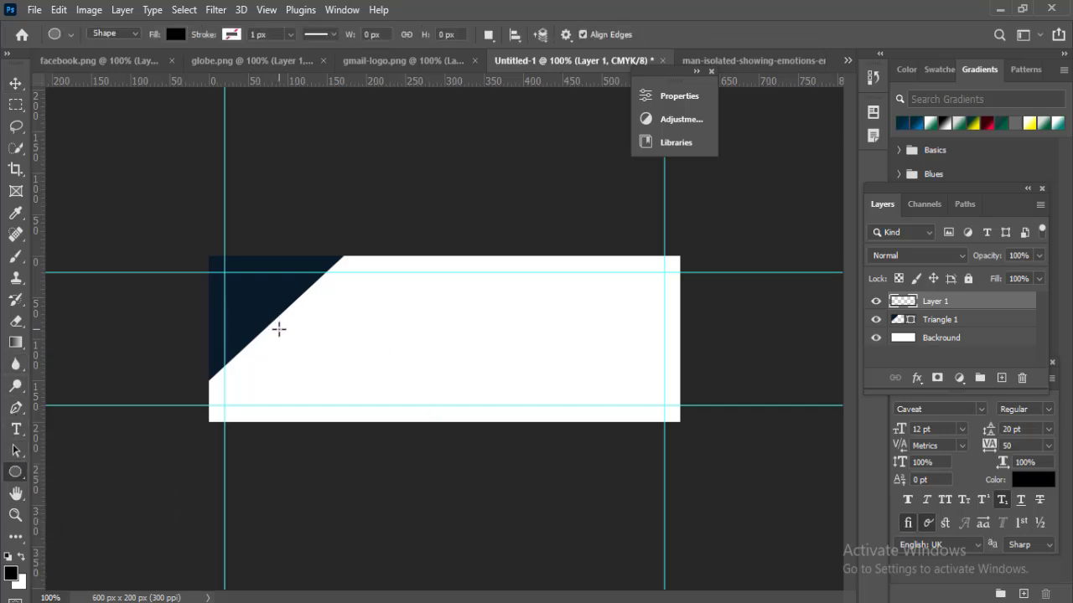
drag(278, 328, 314, 365)
key(v)
scroll(314, 365, up, 2)
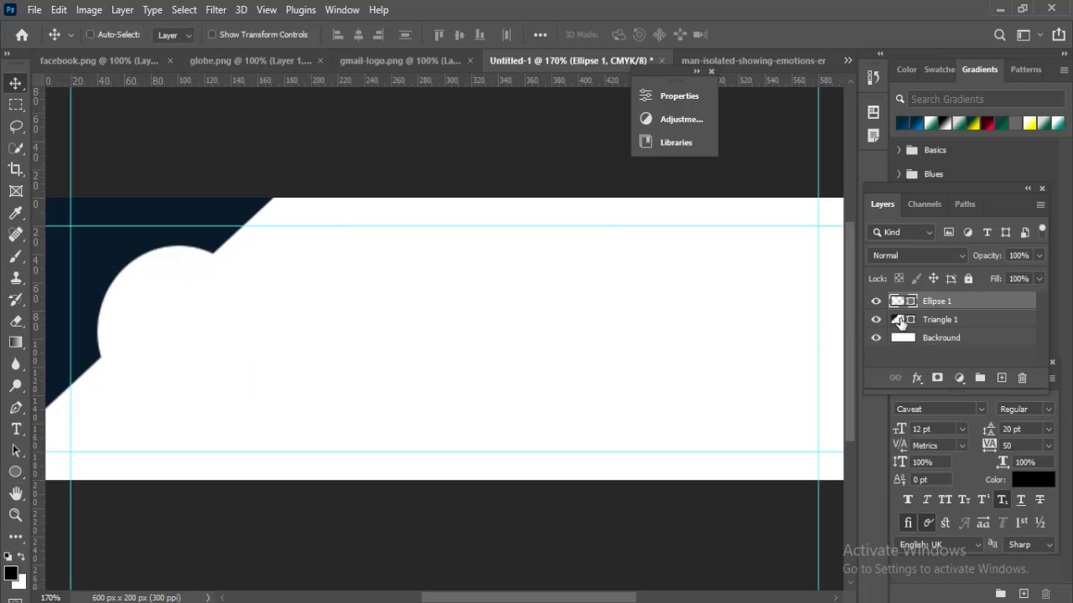
Duplicate the circle as a hidden copy and bring up the portrait photo document.
key(ctrl+j)
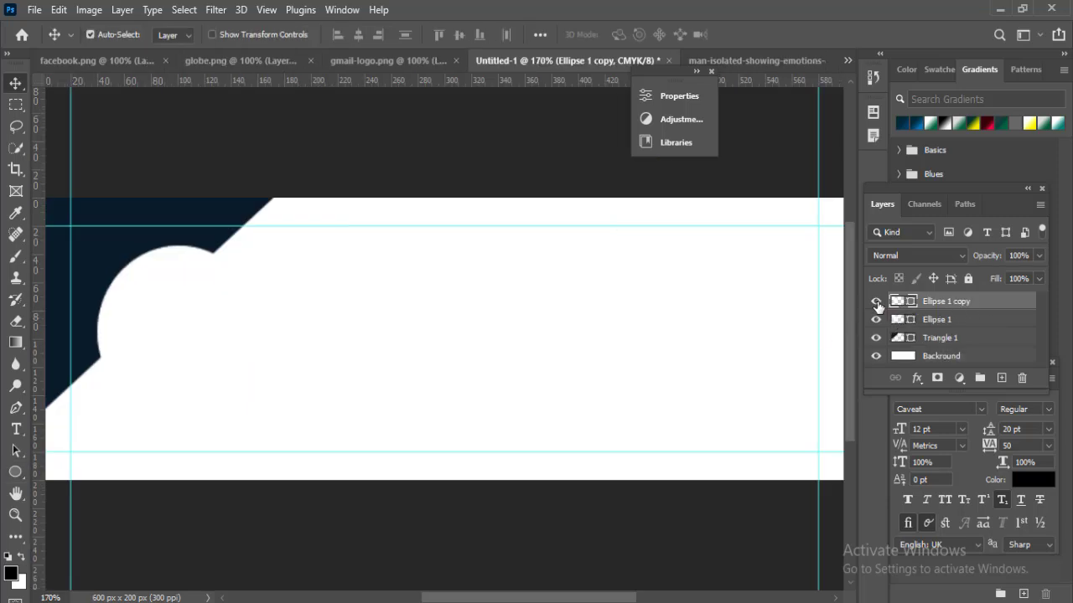
click(876, 303)
click(901, 321)
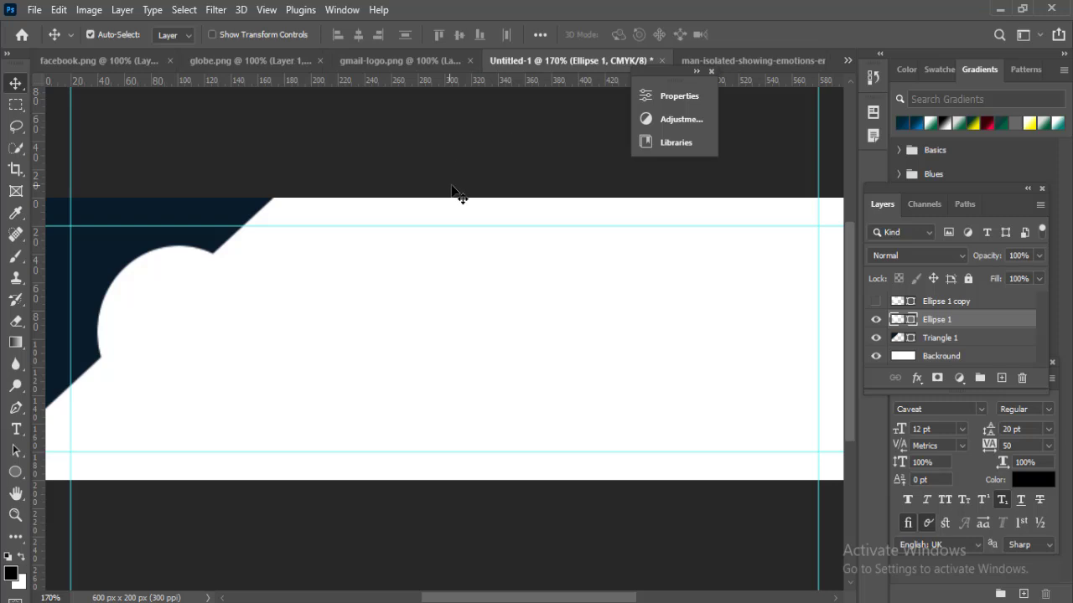
click(734, 60)
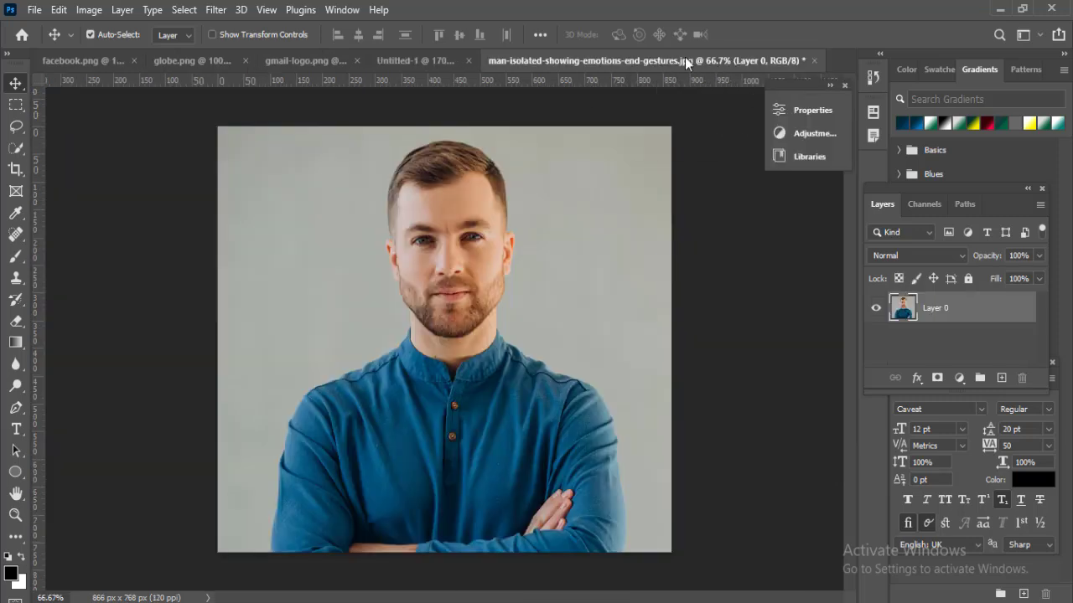
Copy the whole portrait photo and paste it into the banner as Layer 1.
key(ctrl+a)
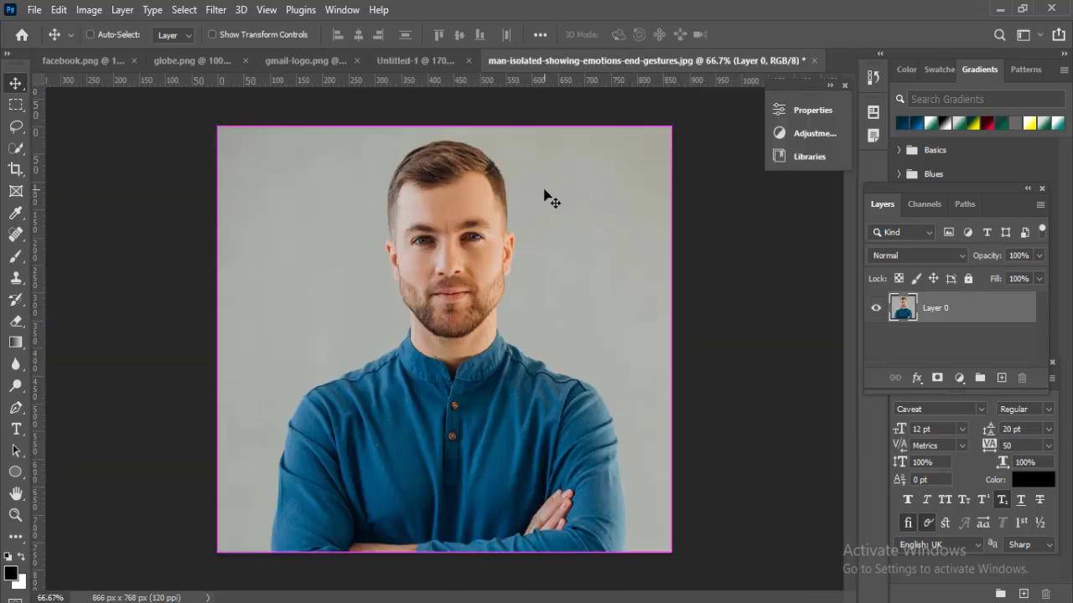
click(410, 61)
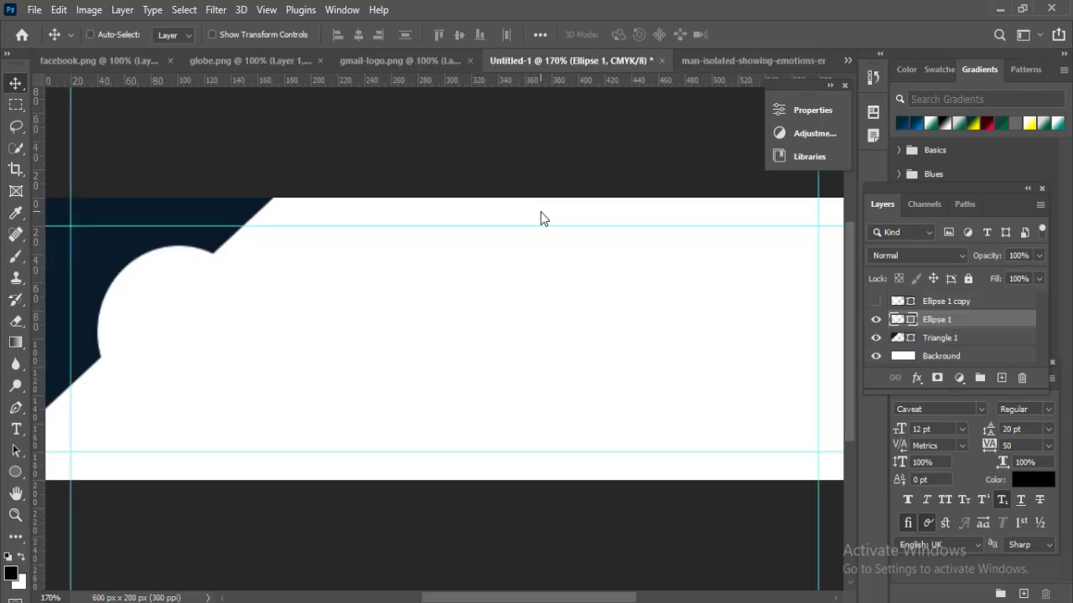
key(ctrl+v)
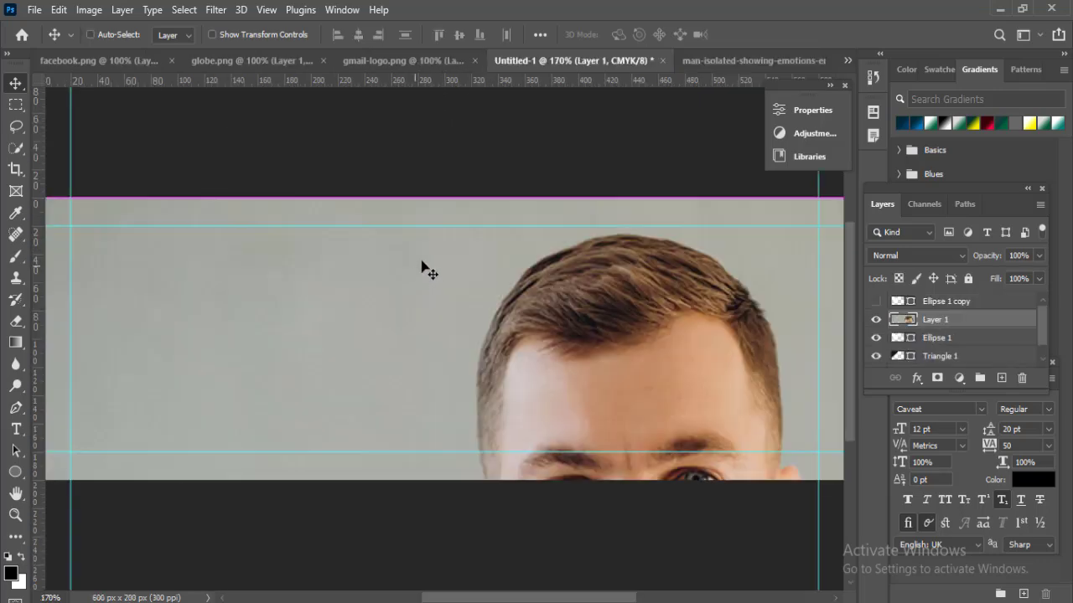
key(ctrl+minus)
key(ctrl+plus)
Clip the photo layer inside the Ellipse 1 circle.
right_click(930, 321)
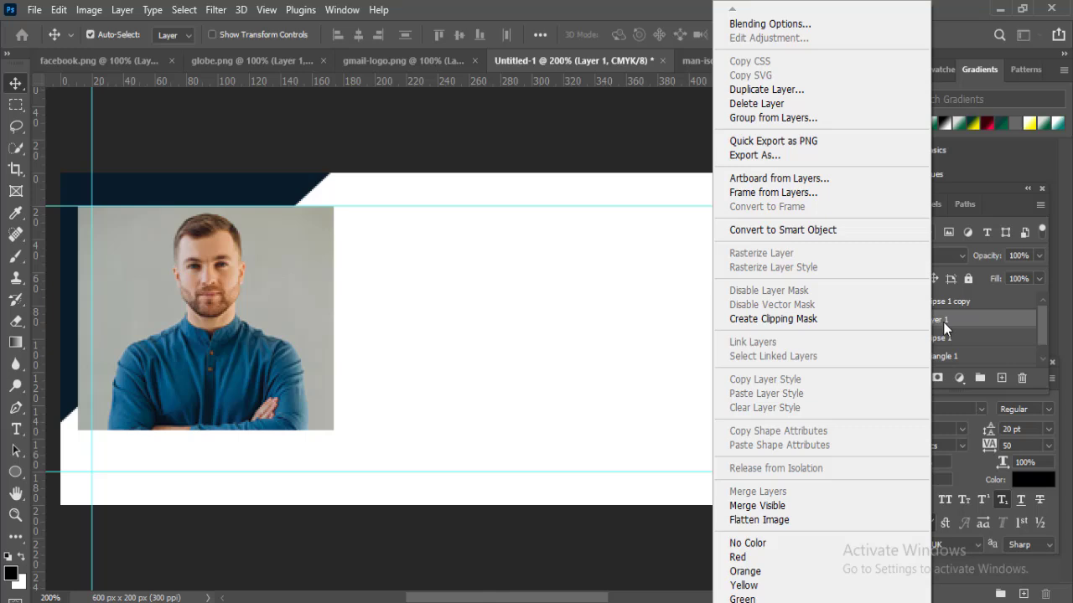
click(759, 320)
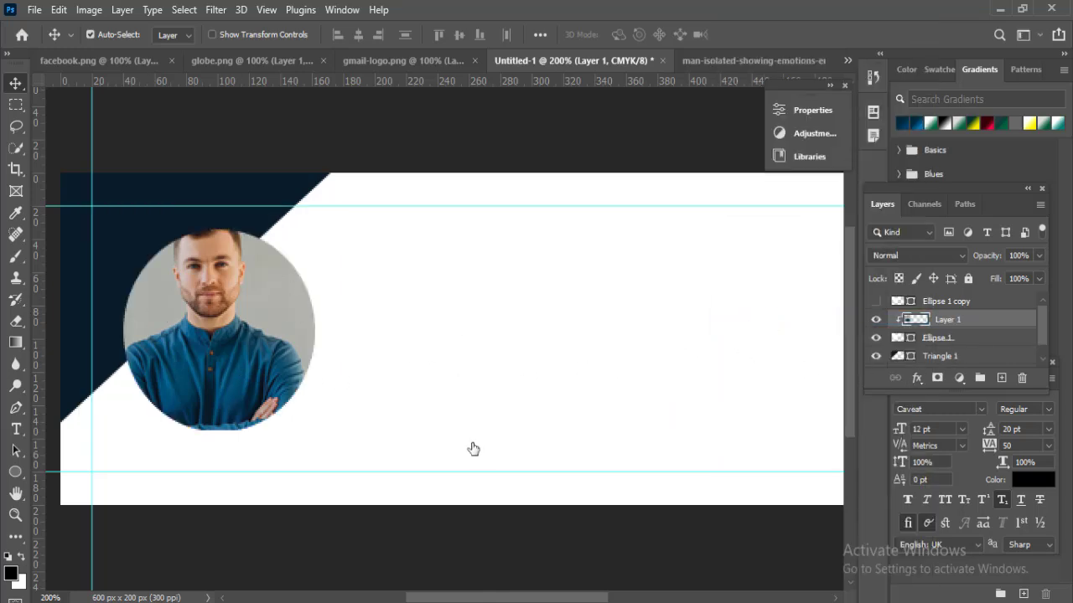
click(269, 311)
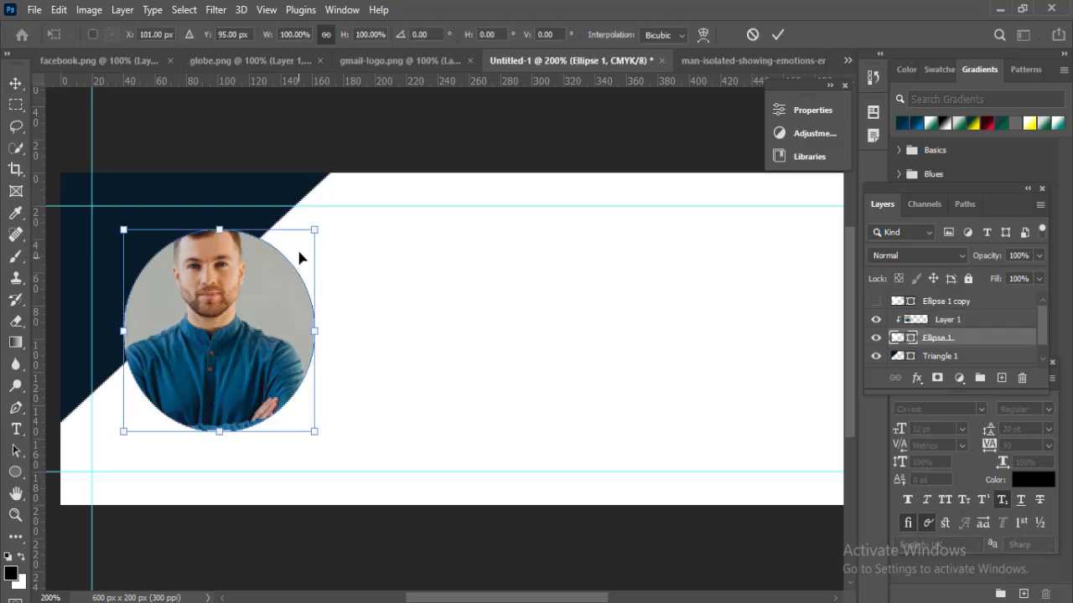
click(983, 321)
key(ctrl+t)
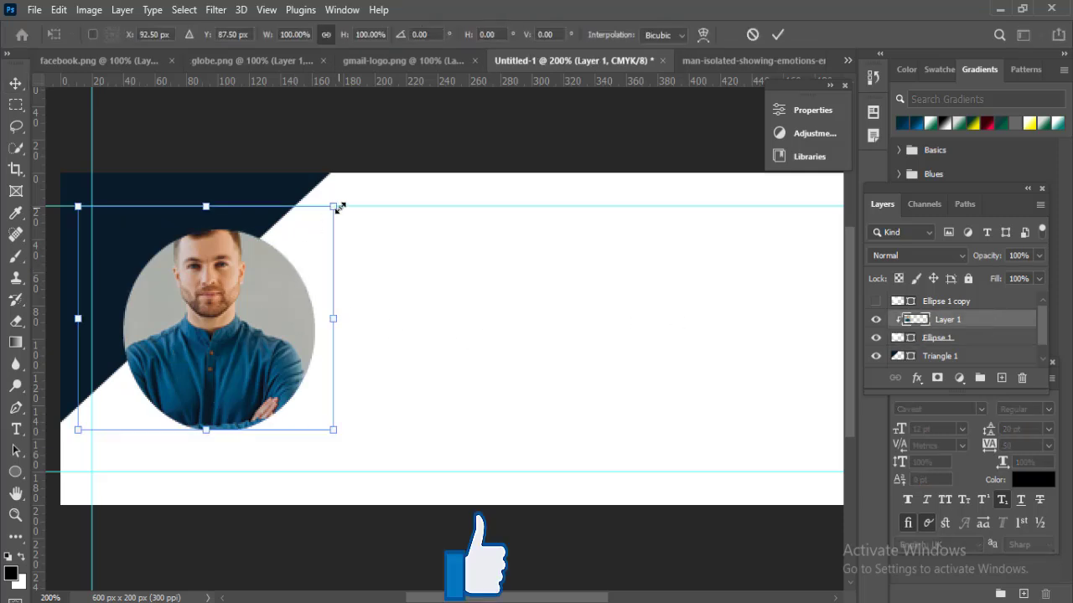
Scale and nudge the portrait so it fits snugly inside the circle.
drag(334, 207, 307, 223)
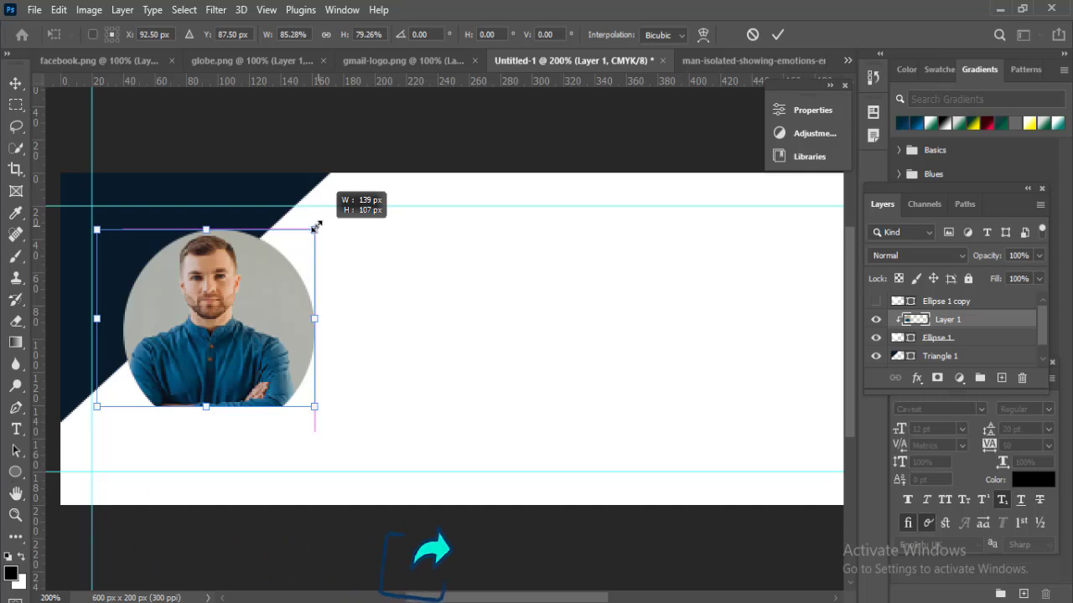
drag(221, 369, 236, 372)
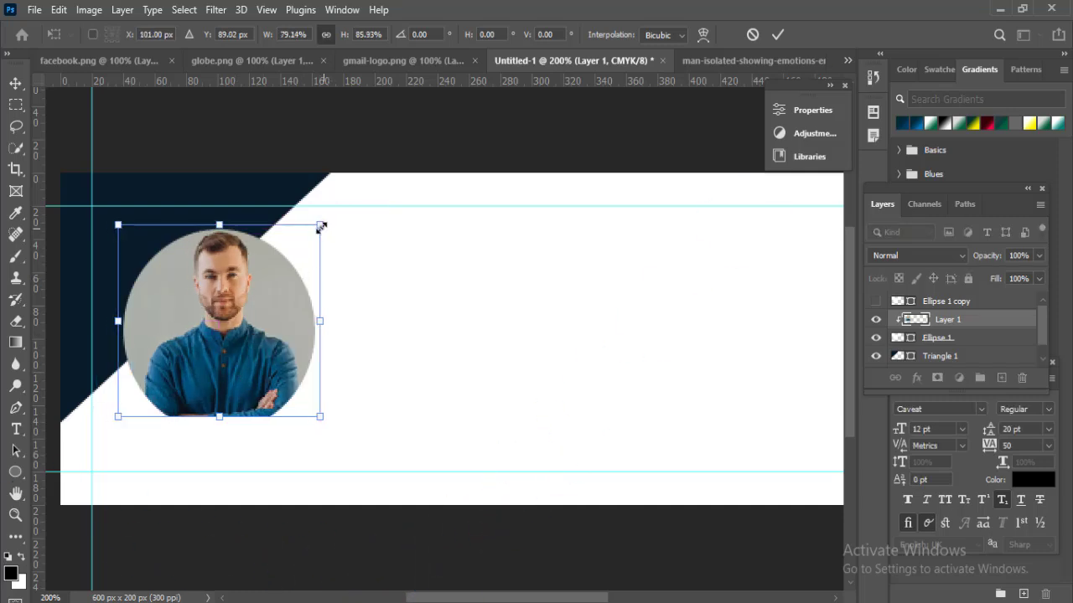
drag(319, 225, 335, 181)
key(Return)
key(h)
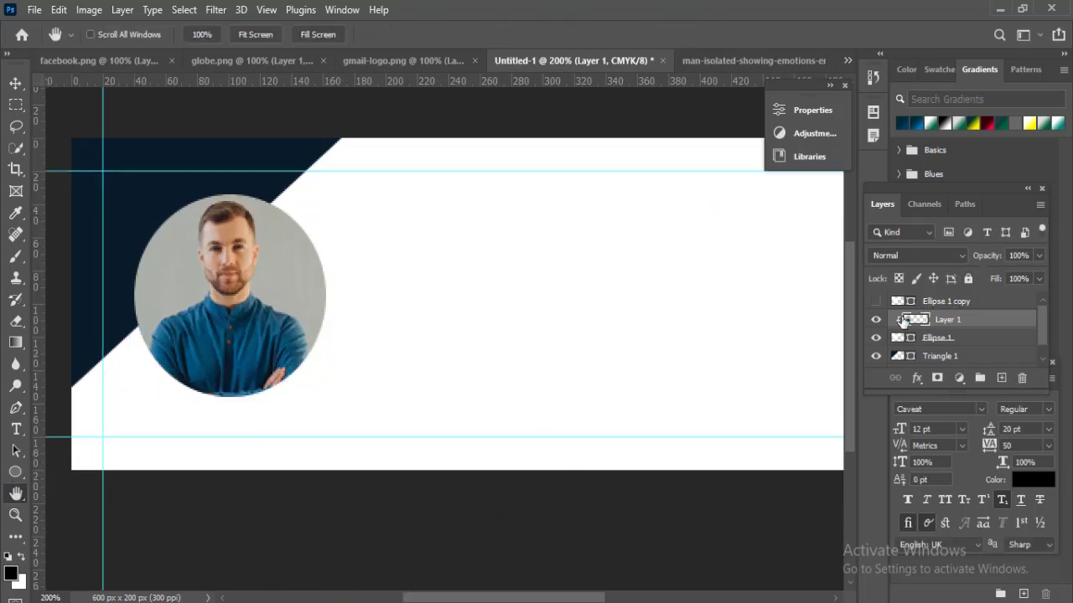
Make the Ellipse 1 copy layer visible and select it for fill editing.
click(946, 301)
click(876, 300)
right_click(15, 472)
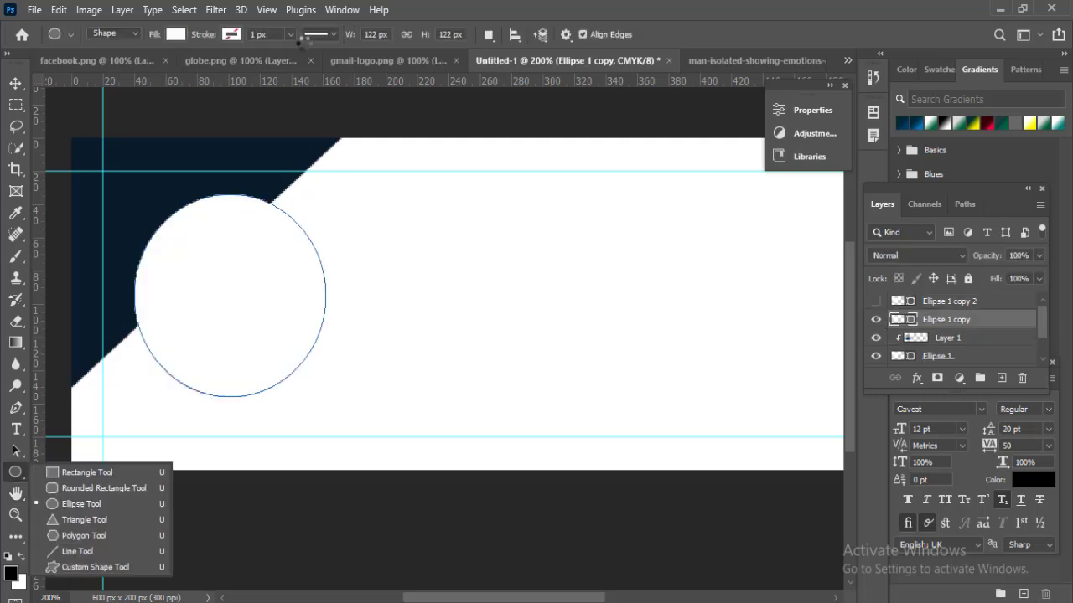
click(183, 40)
Give the circle copy no fill, a dark navy stroke, and a 130 px width.
click(76, 67)
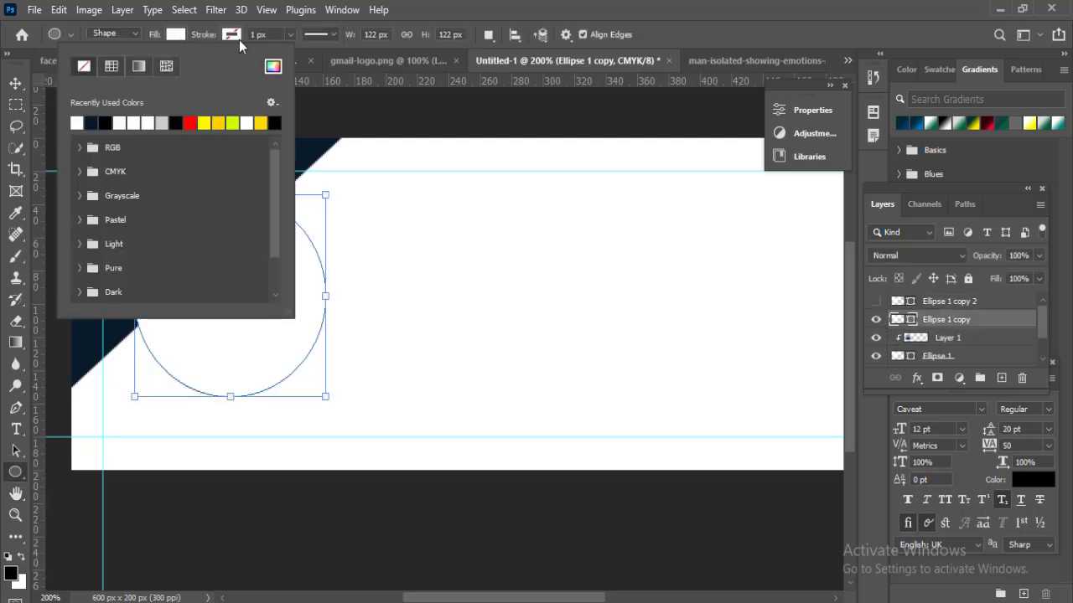
click(232, 34)
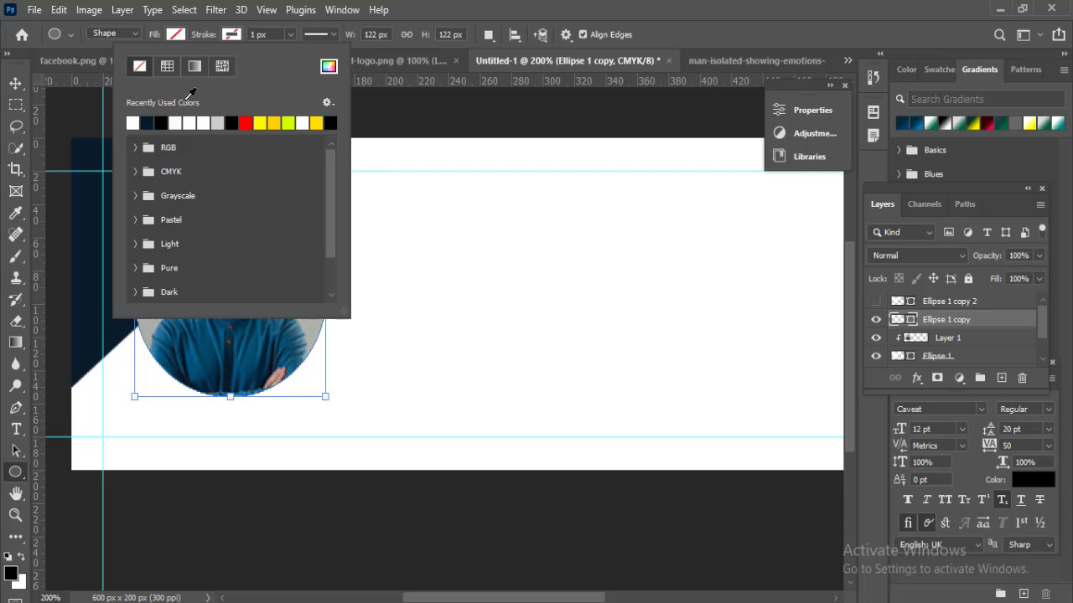
click(290, 34)
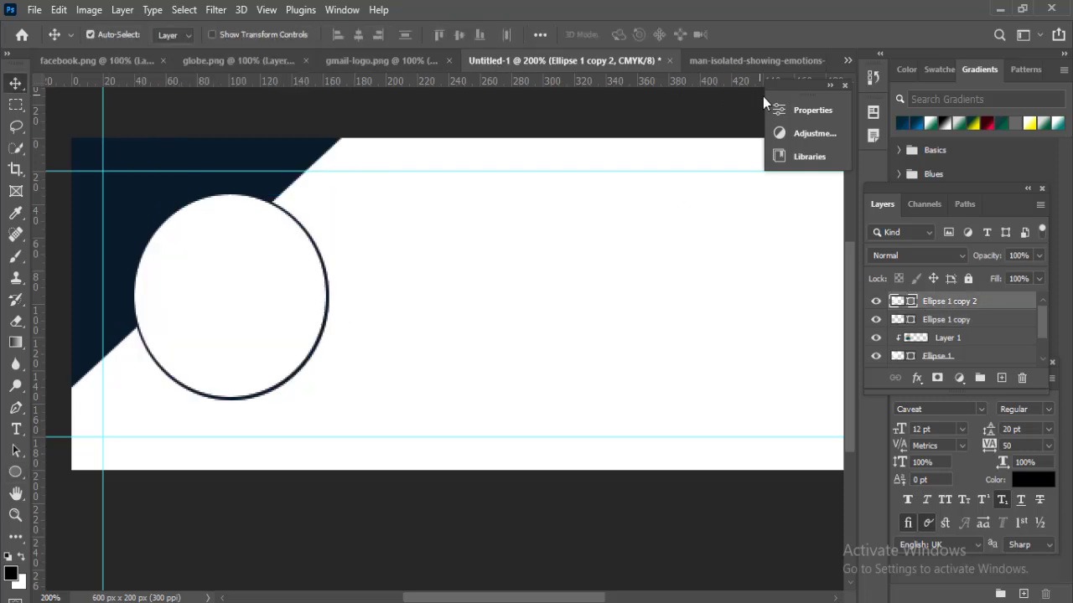
click(801, 110)
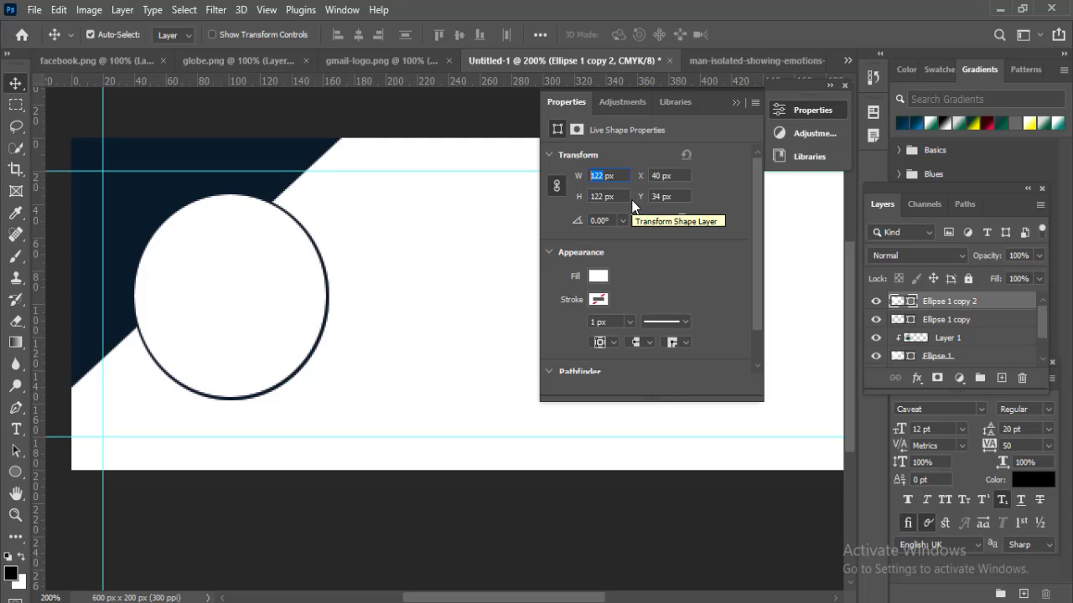
text(13)
text(0)
key(Return)
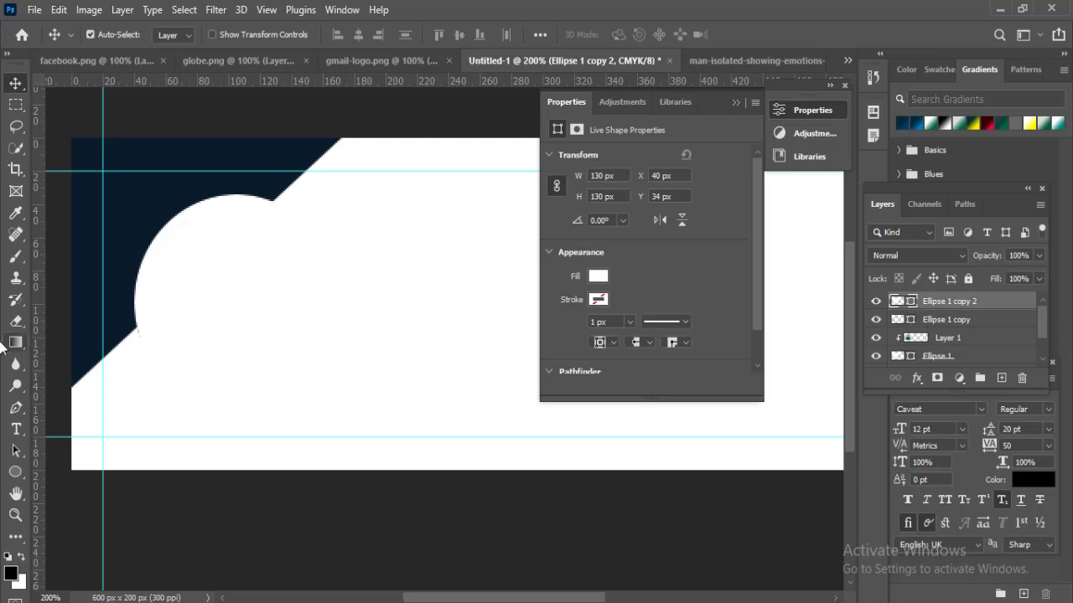
Clear the larger circle's fill and begin transforming it around the portrait.
click(15, 472)
click(232, 34)
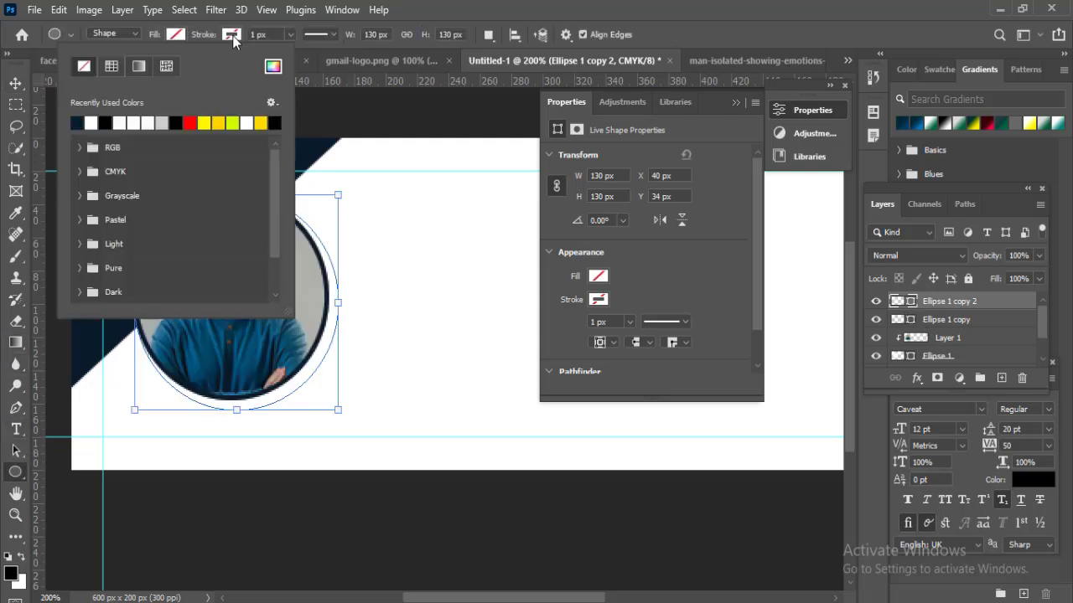
key(Escape)
key(v)
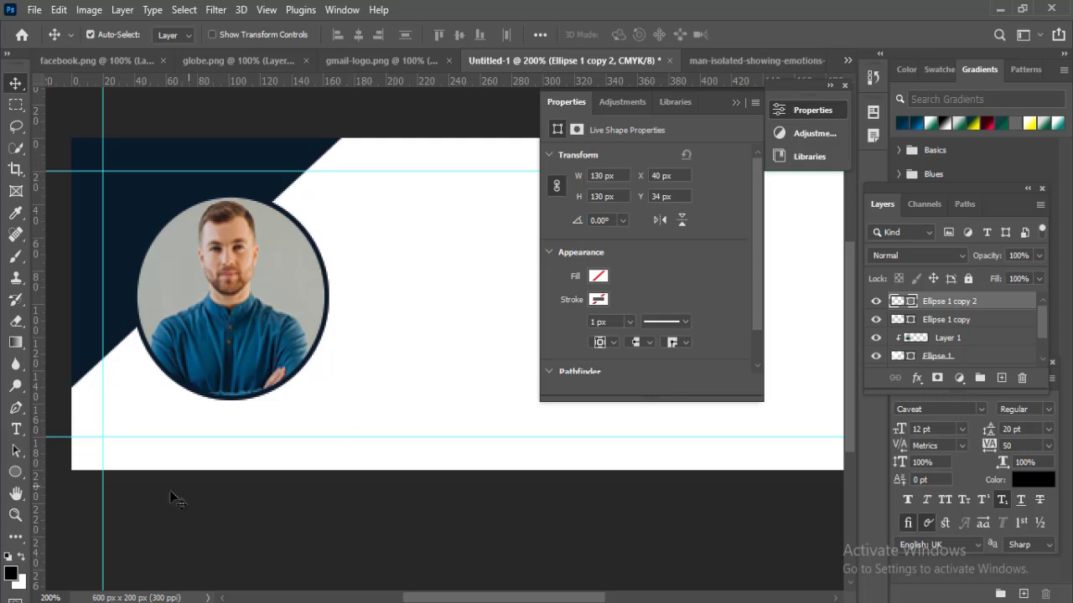
click(15, 472)
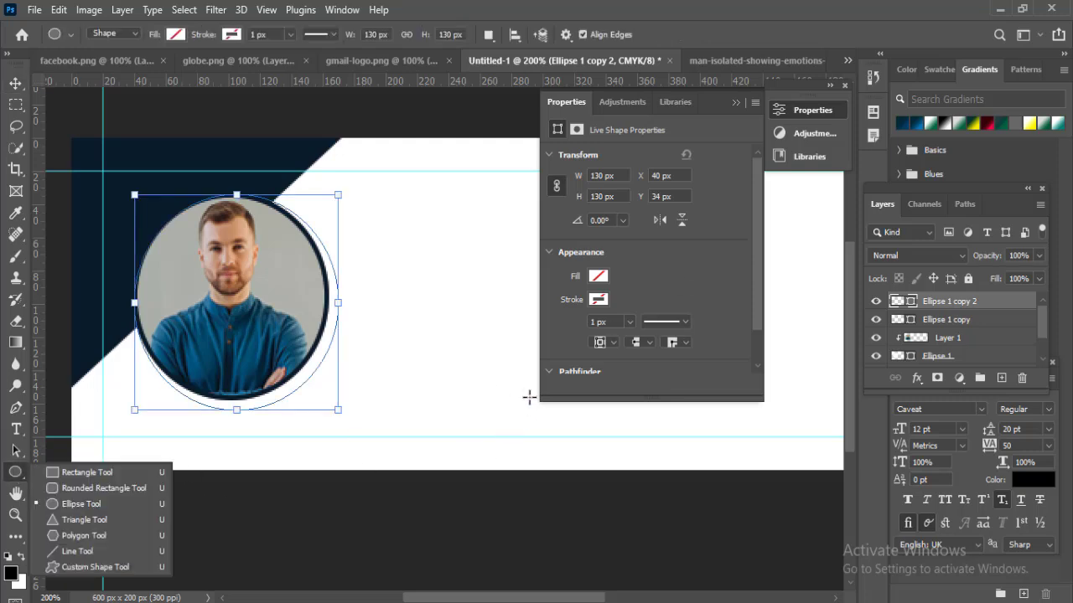
key(ctrl+t)
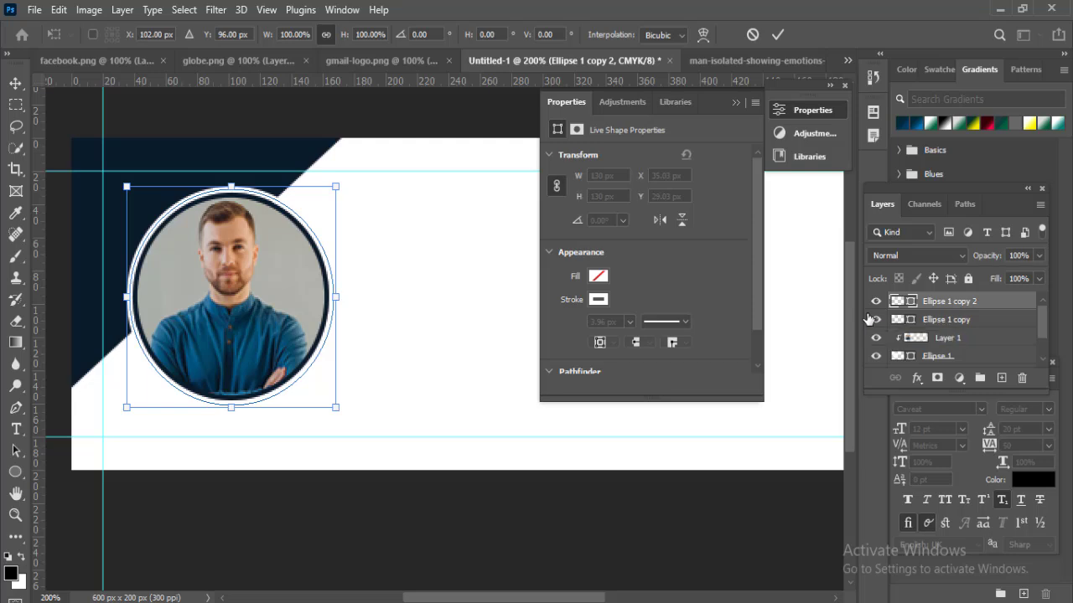
Commit the 130 px ring's transform, leaving a 3.96 px white-stroked ring.
key(Return)
key(v)
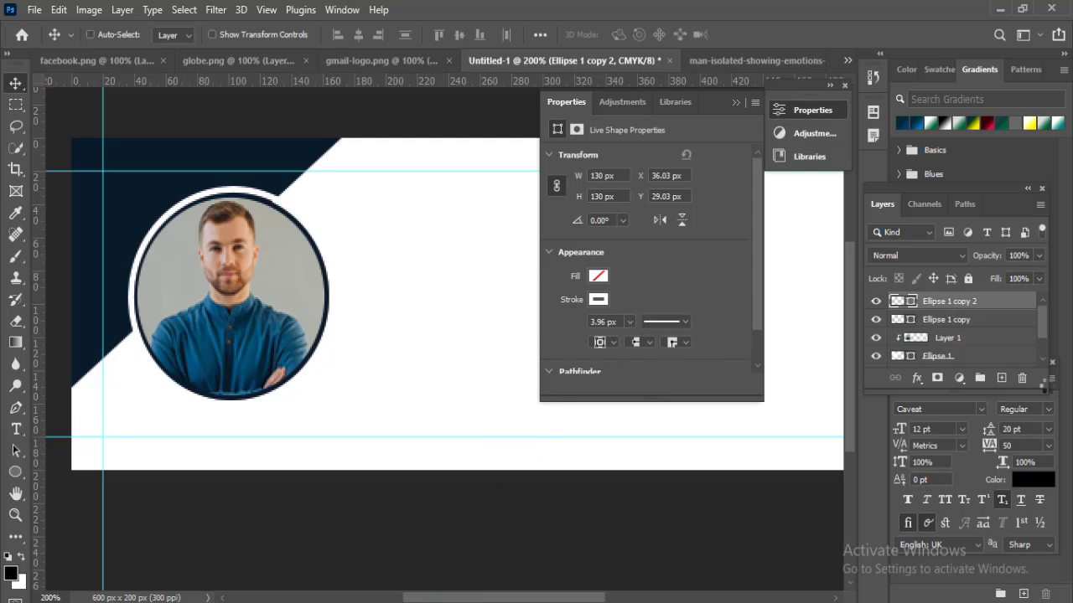
Duplicate the ring and rasterize the Ellipse 1 copy 2 layer.
key(ctrl+j)
click(736, 102)
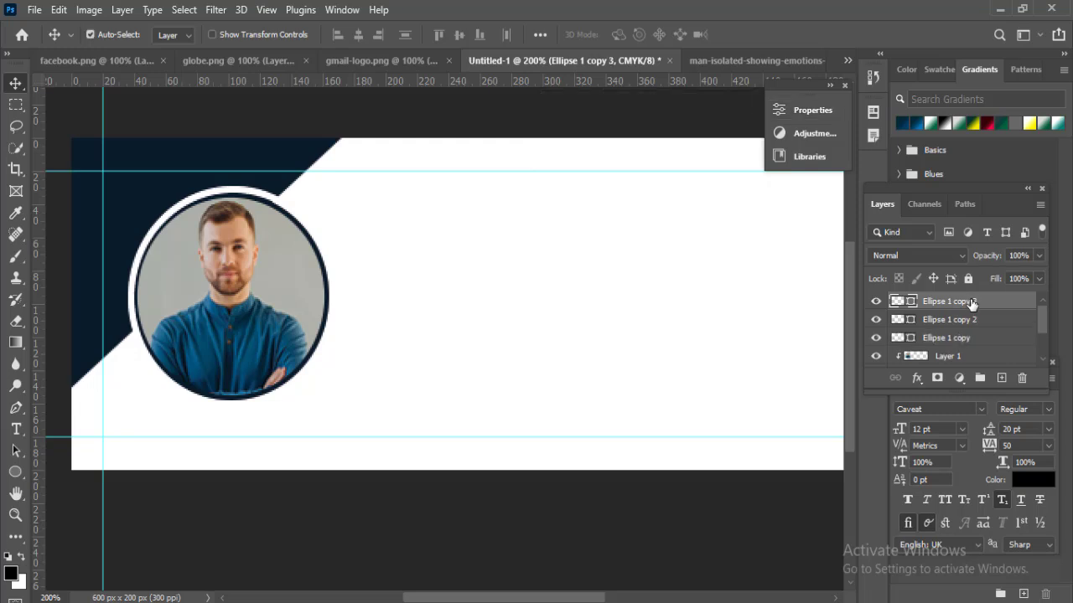
click(953, 323)
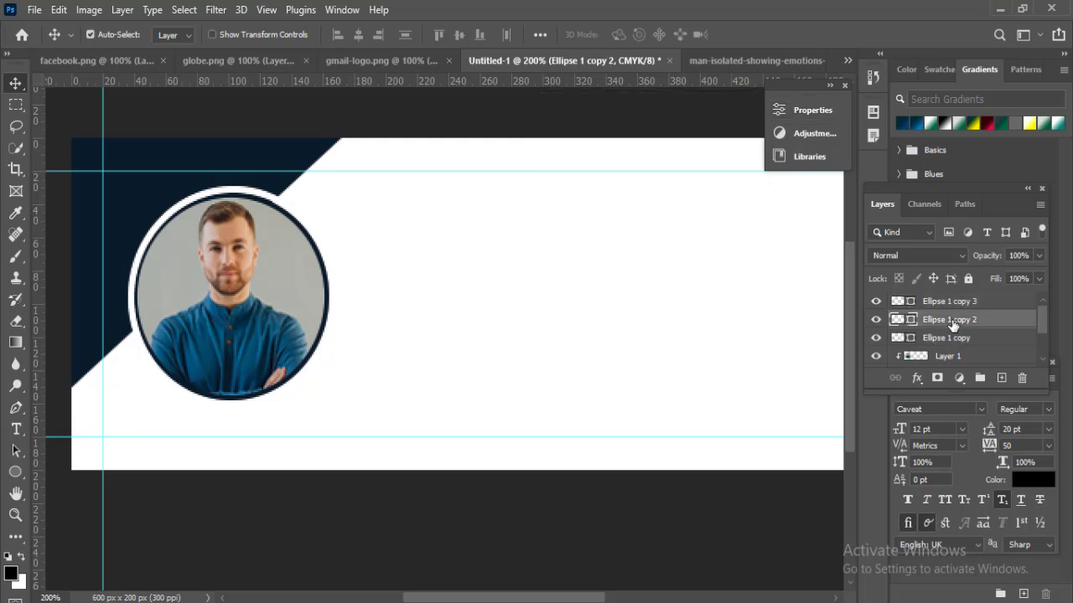
right_click(953, 323)
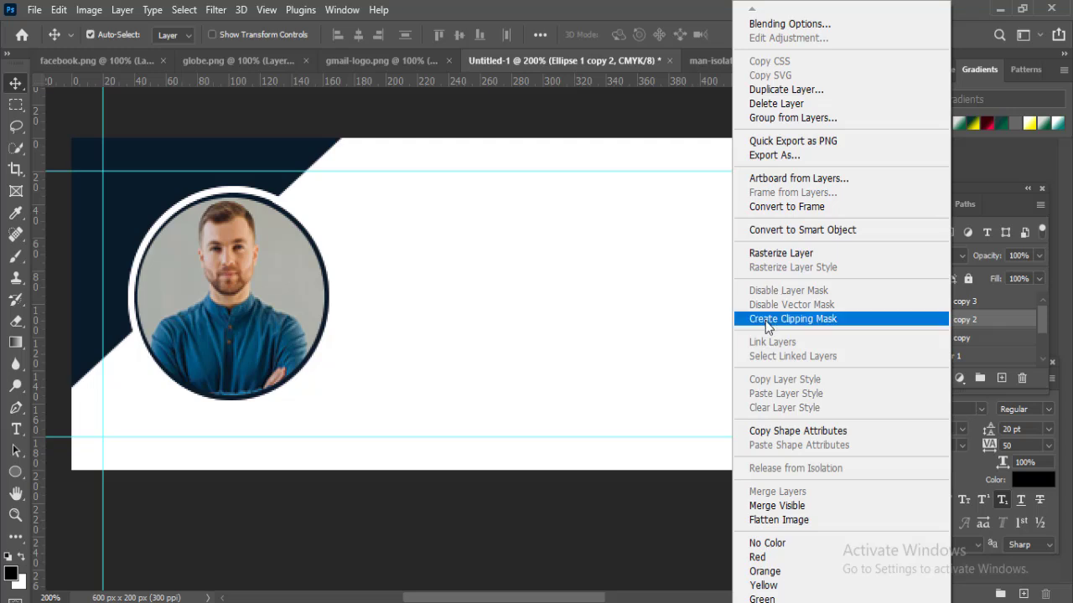
click(761, 254)
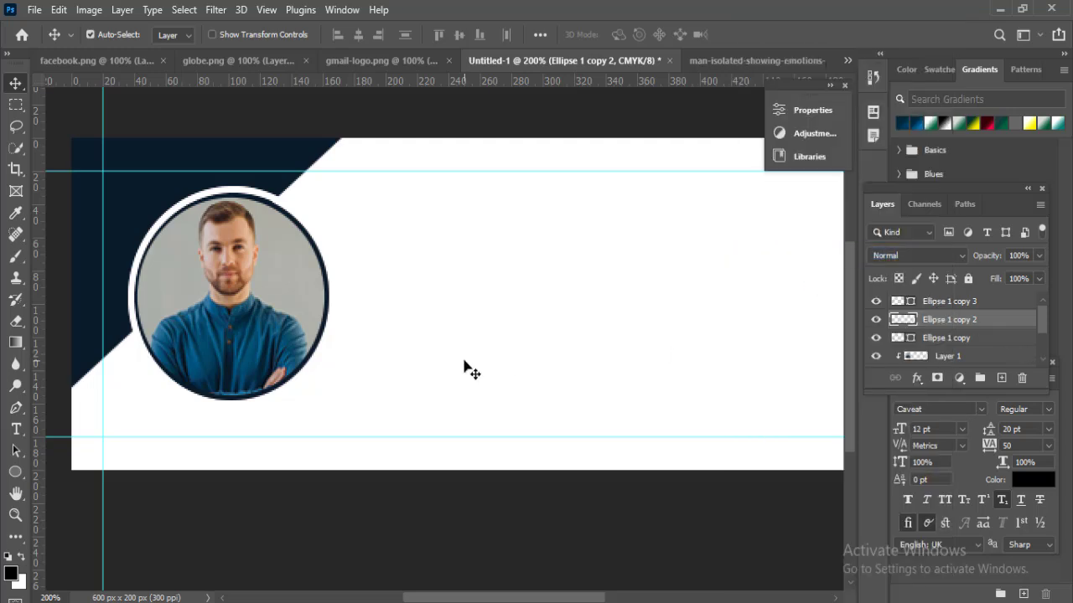
Polygon-lasso around the ring's lower right to cut gaps into the outer arc.
click(16, 126)
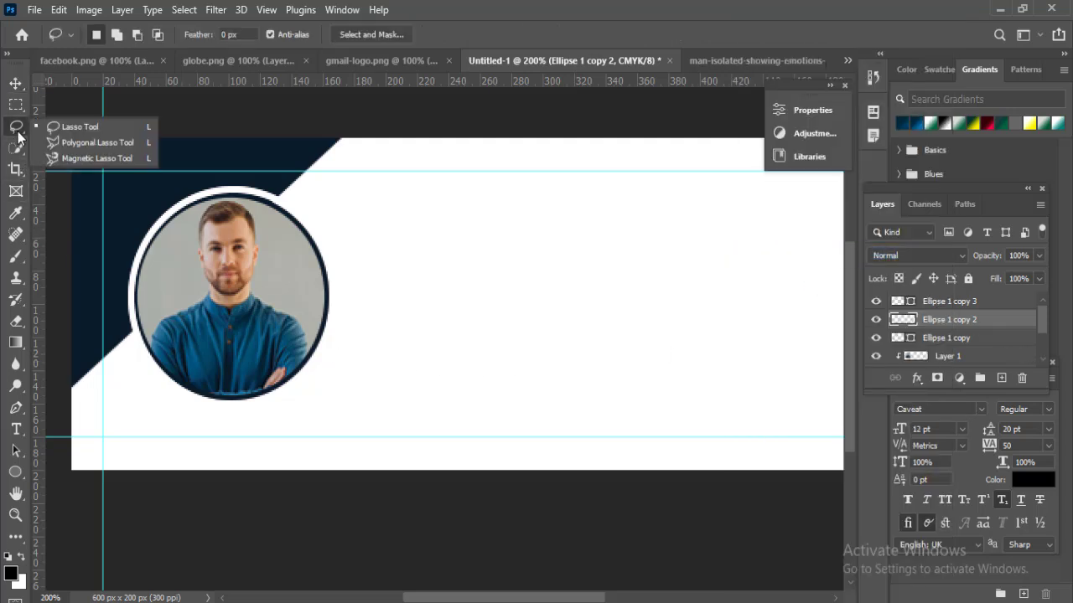
click(84, 143)
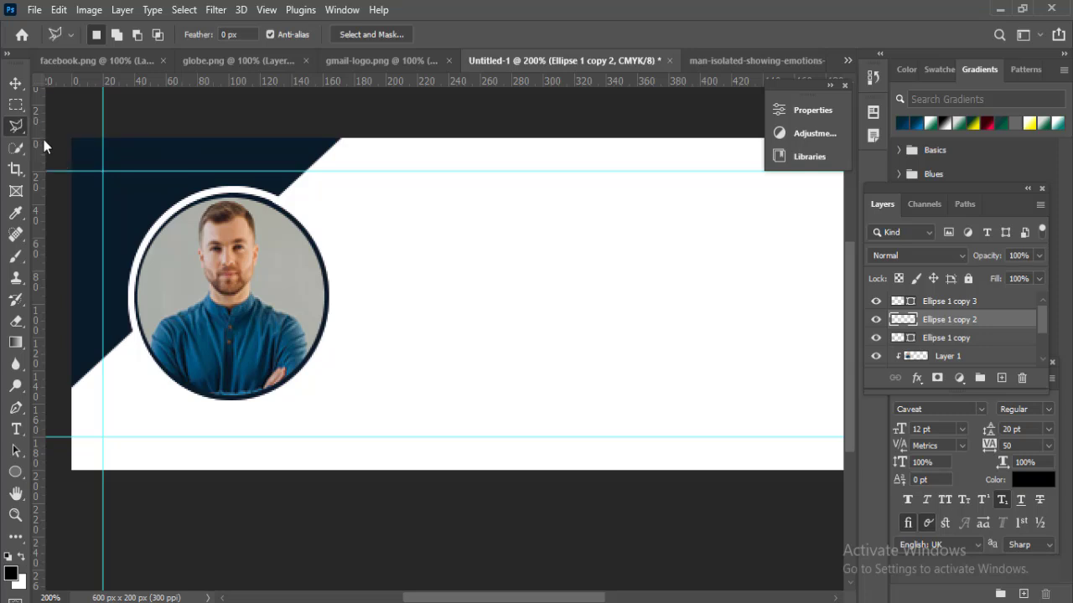
click(317, 213)
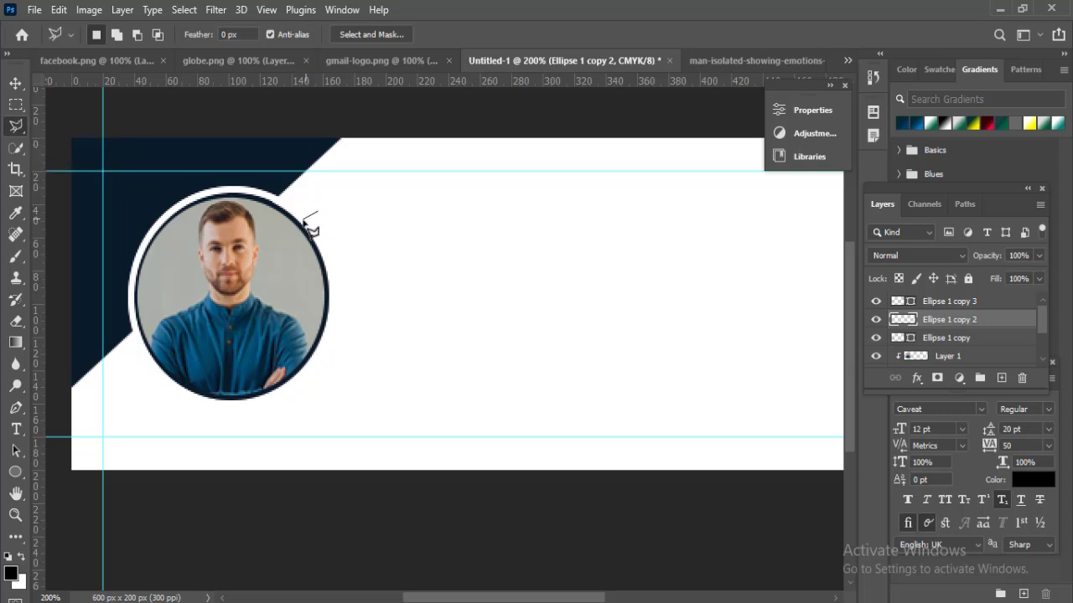
click(134, 379)
click(170, 435)
click(355, 450)
click(409, 331)
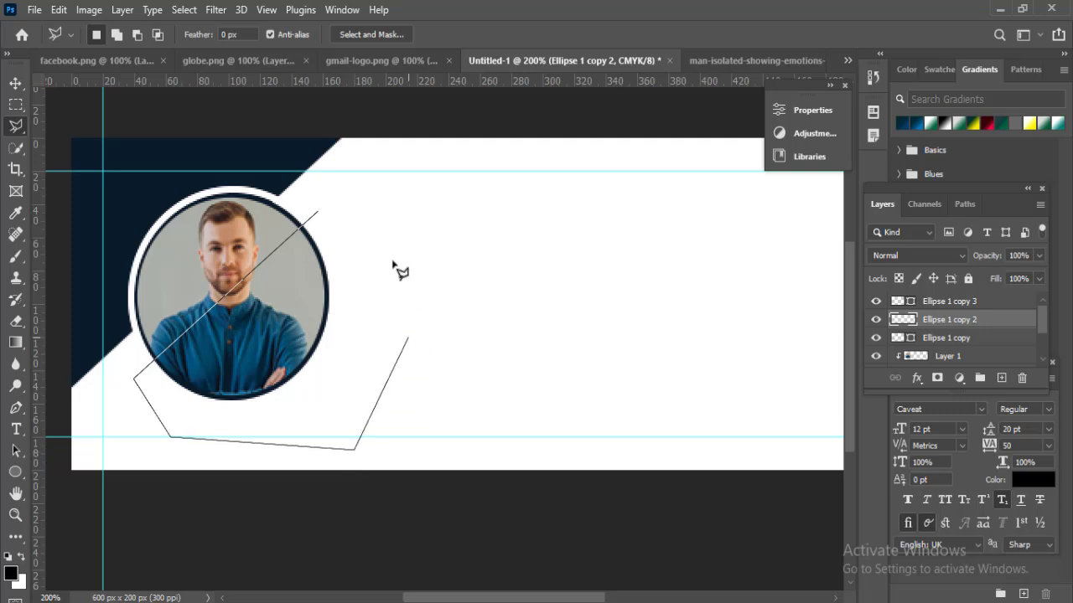
click(367, 225)
double_click(329, 201)
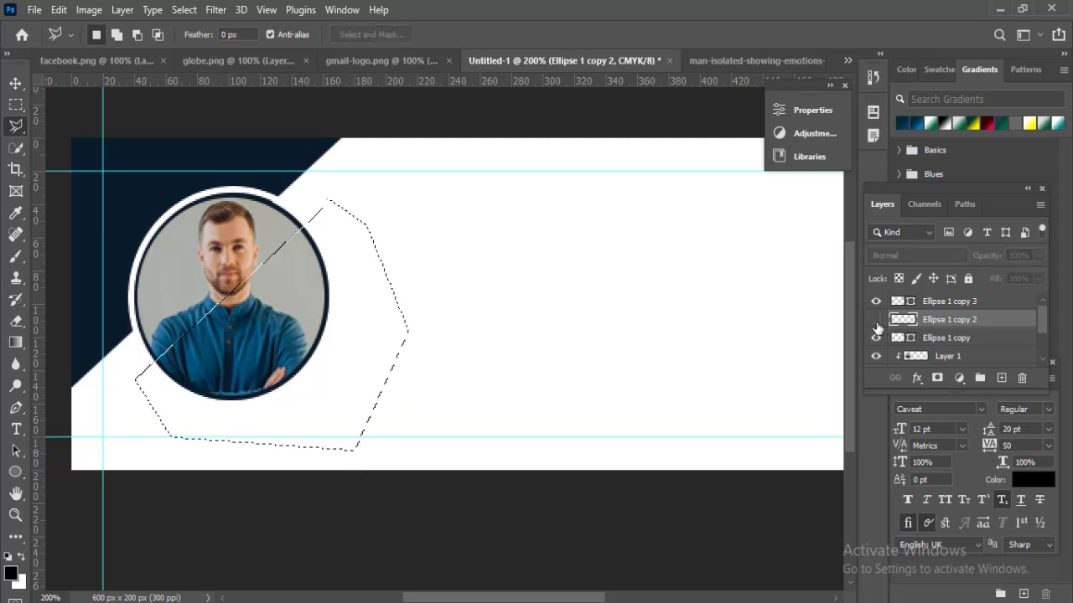
key(ctrl+d)
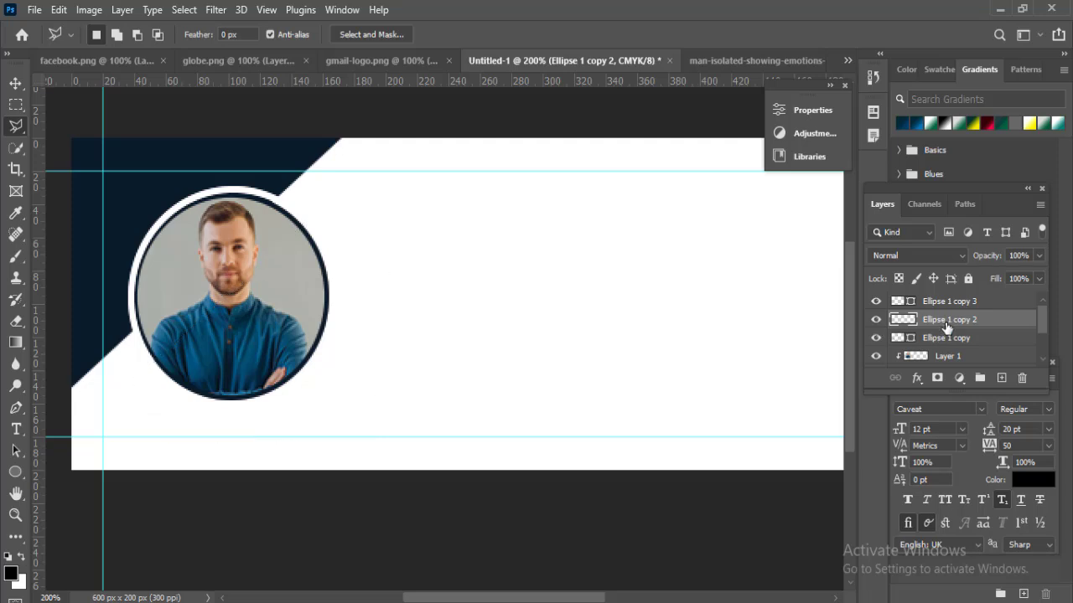
Finish transforming the broken ring and add an empty Layer 2.
key(ctrl+t)
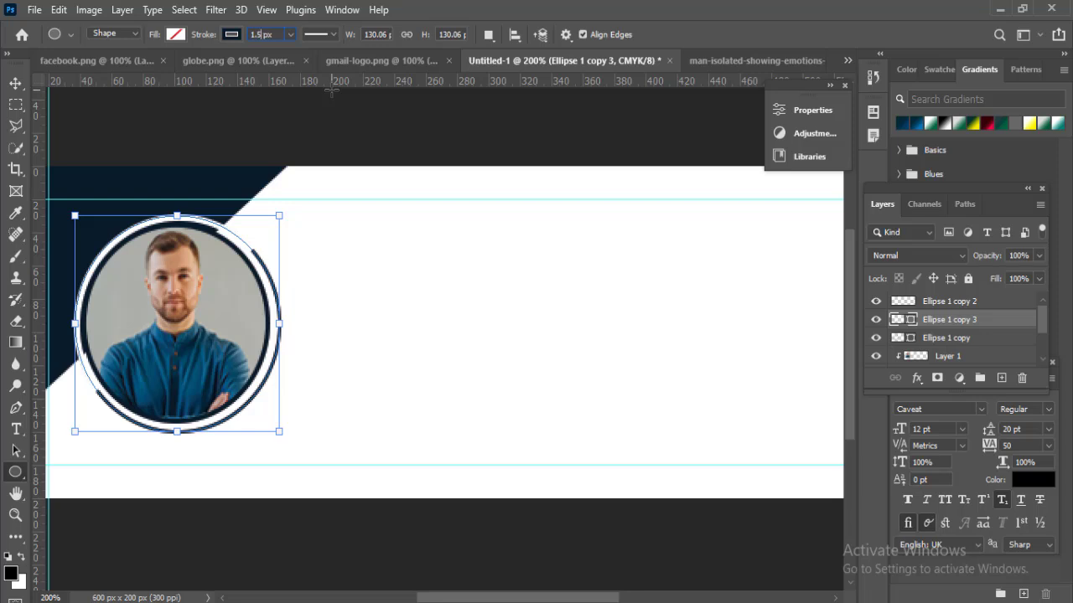
click(16, 83)
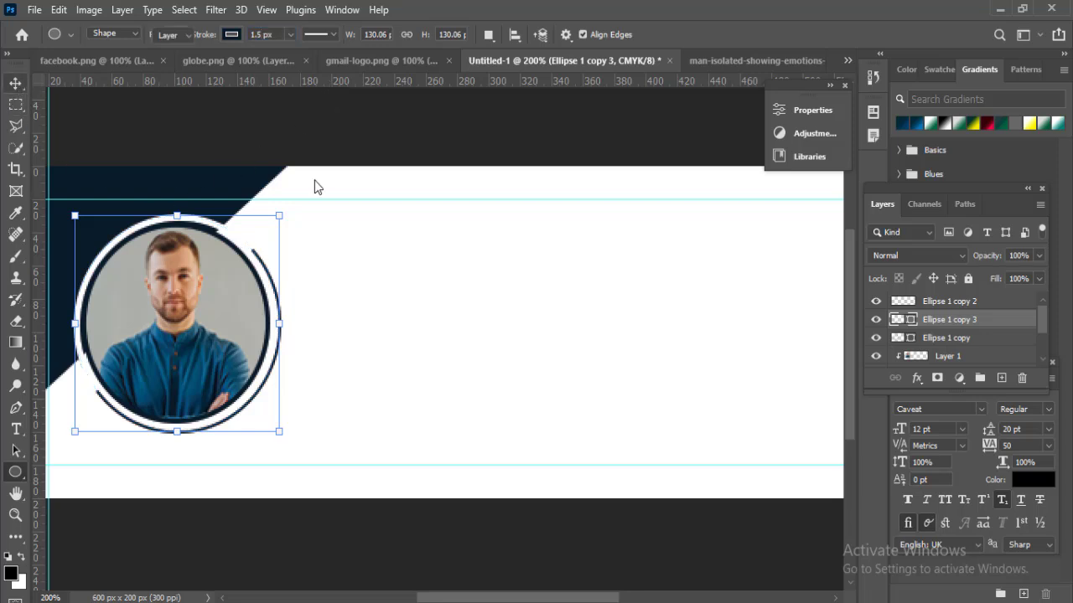
click(1001, 378)
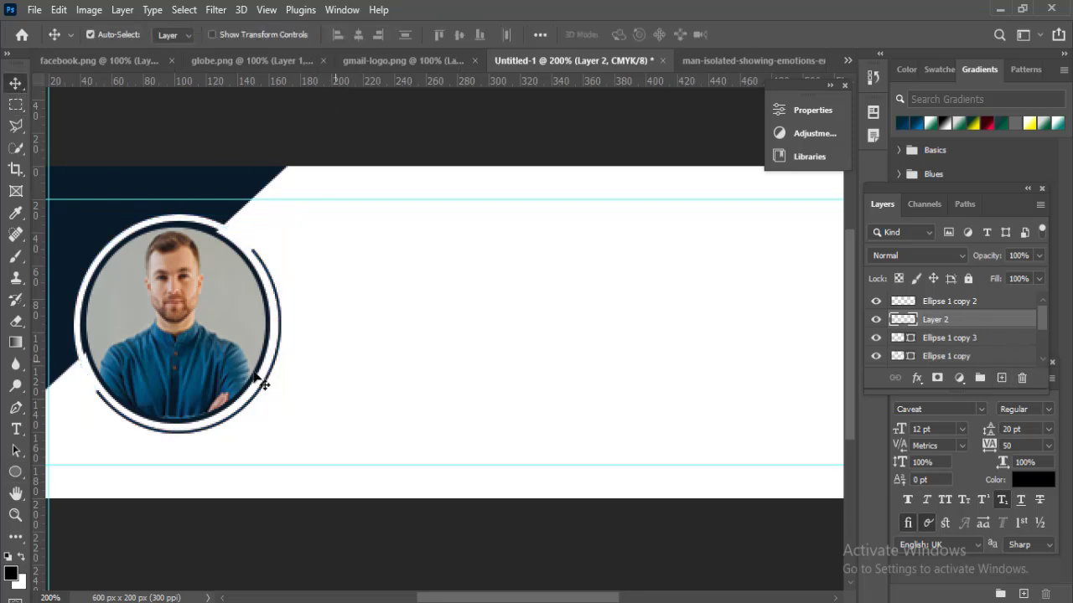
click(14, 472)
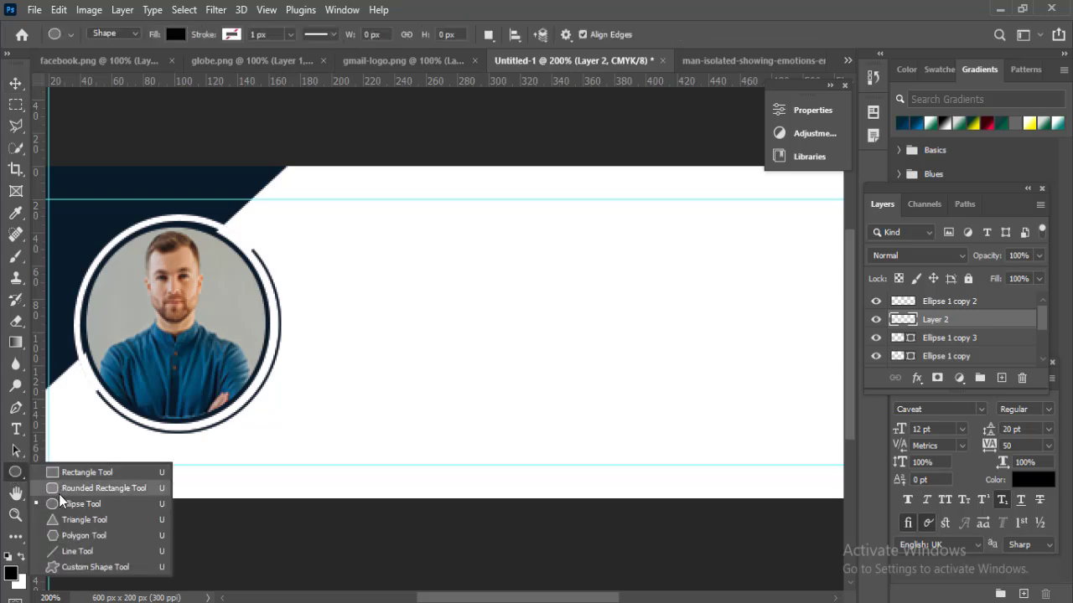
Draw a small navy dot at the arc's lower end and size it to 5 px.
scroll(165, 407, up, 1)
drag(165, 407, 209, 405)
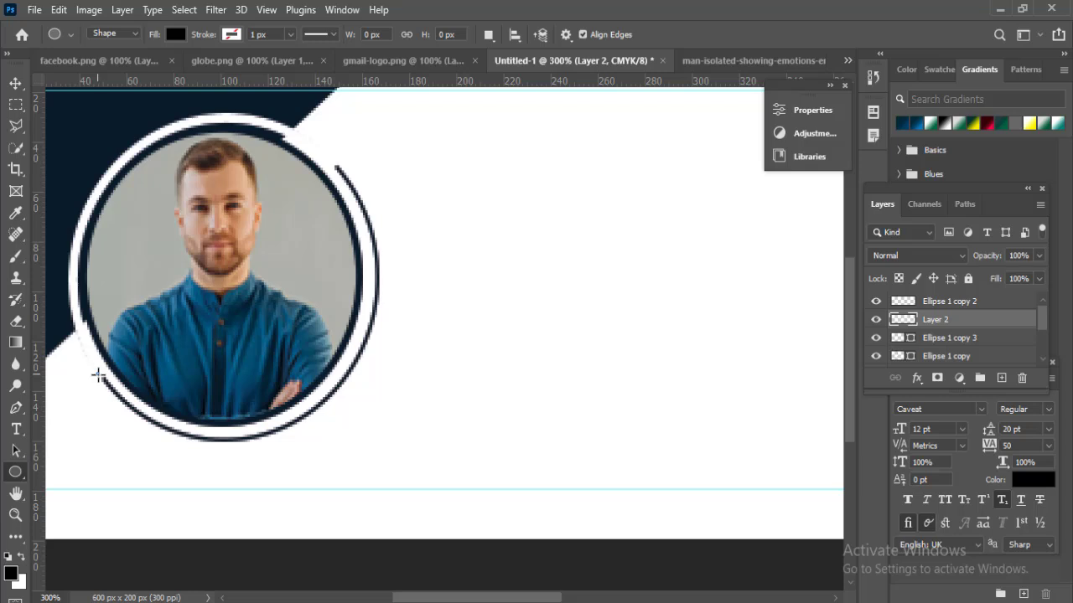
drag(98, 376, 112, 389)
key(v)
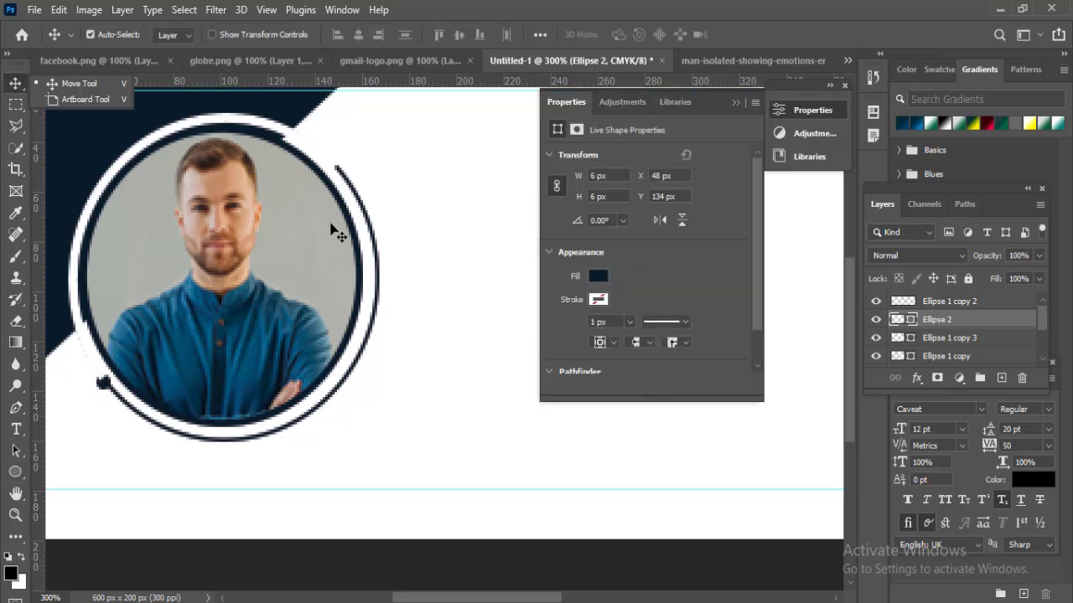
key(ctrl+shift+bracketright)
key(ctrl+minus)
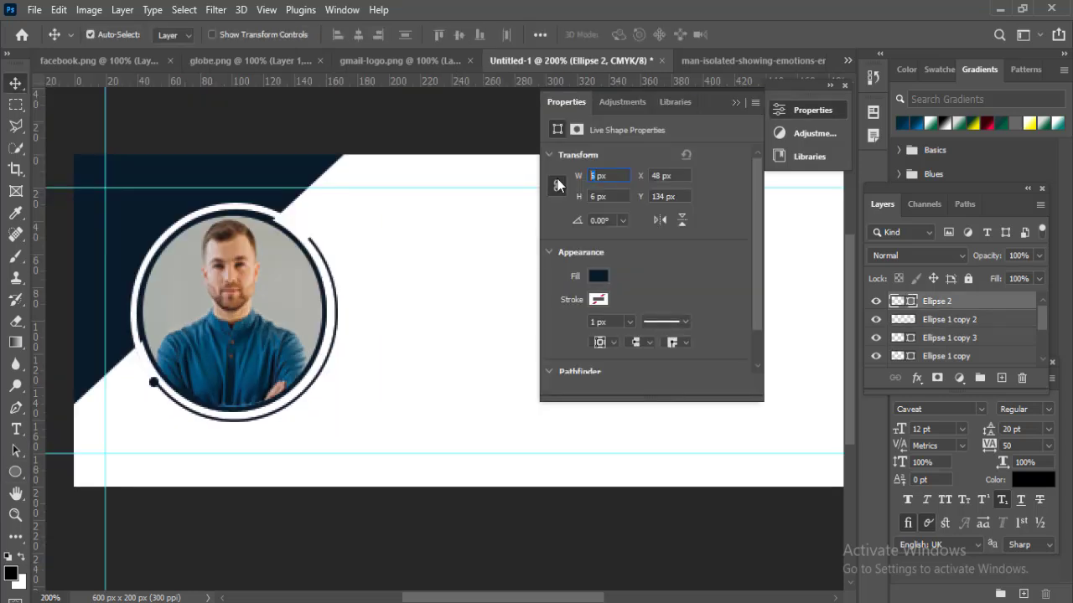
text(5)
click(558, 184)
Duplicate the dot and move the copy to the arc's upper end.
key(ctrl+j)
key(ctrl+t)
scroll(199, 383, up, 2)
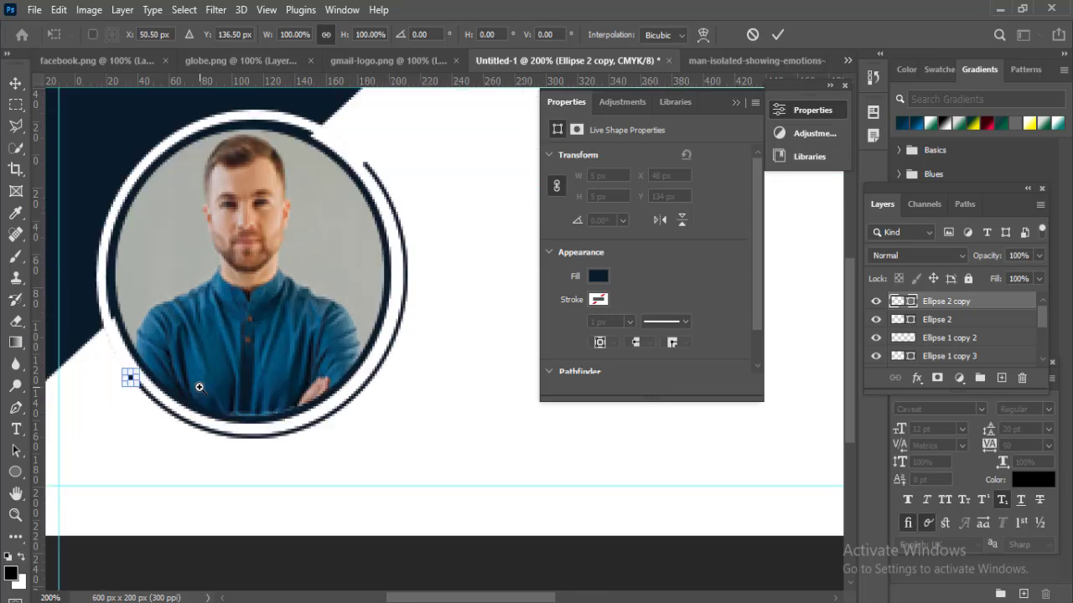
drag(146, 375, 237, 240)
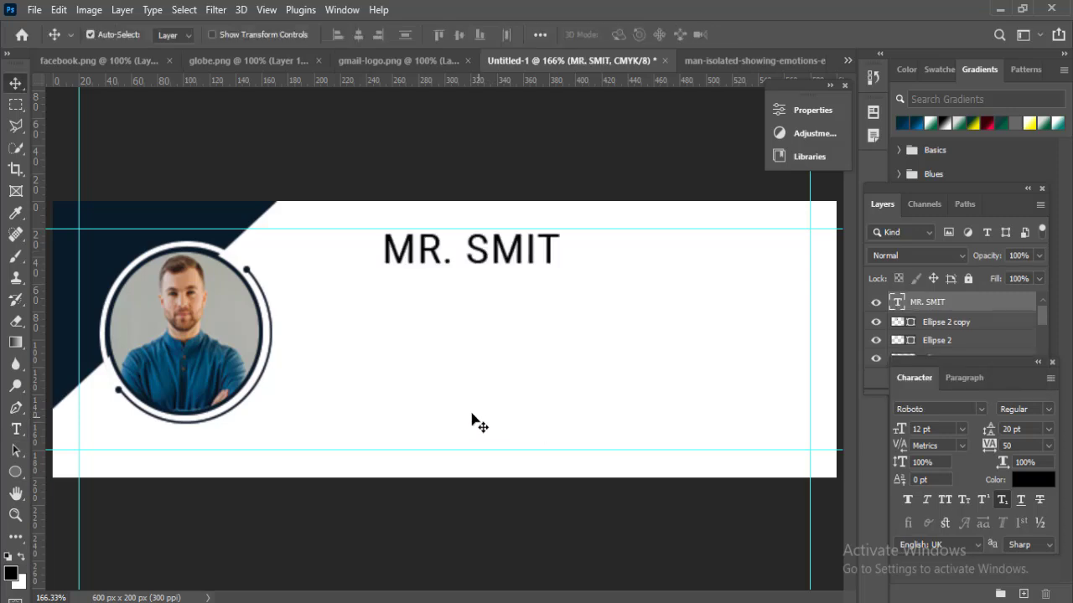
Duplicate the MR. SMIT text below it as Co-Founder and draw an underline beneath it.
drag(423, 262, 423, 295)
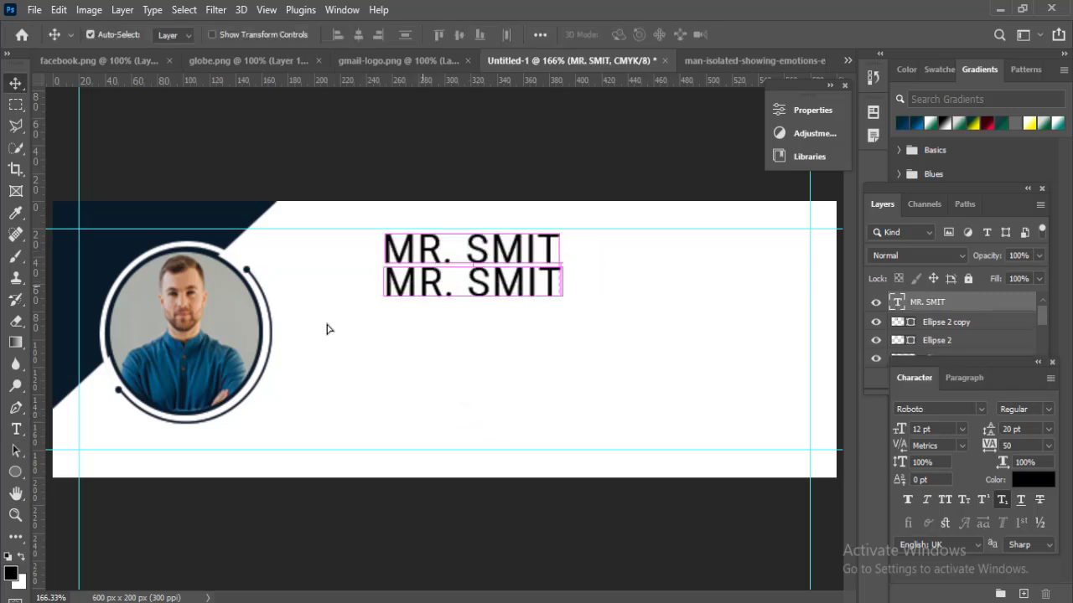
key(t)
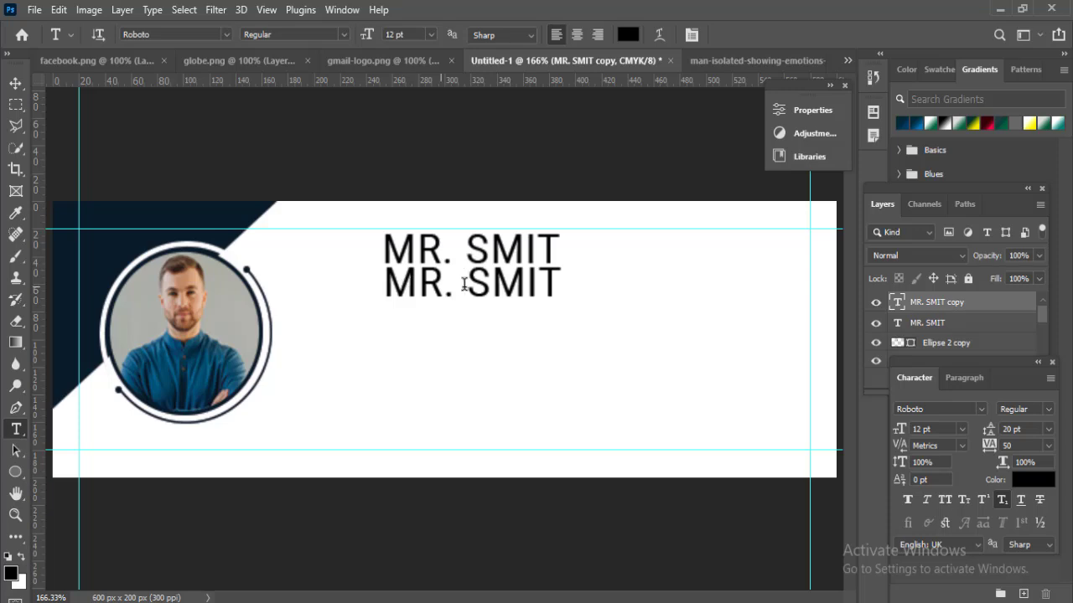
text(Co-Founder)
drag(381, 293, 553, 291)
Add an ellipse dot at the underline's end and bring in the next logo image.
right_click(16, 472)
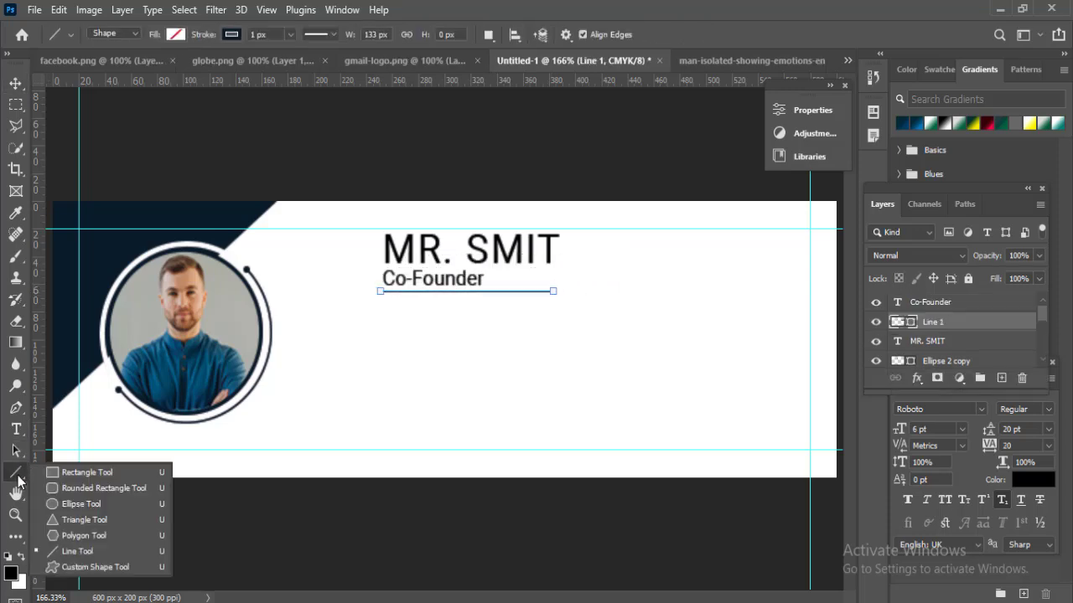
click(57, 505)
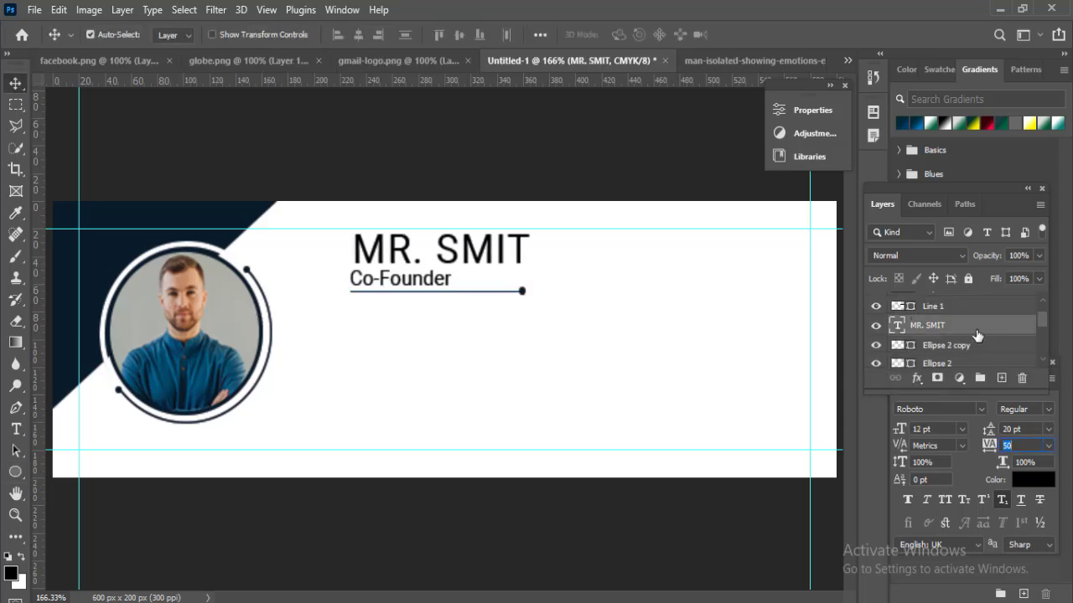
click(365, 61)
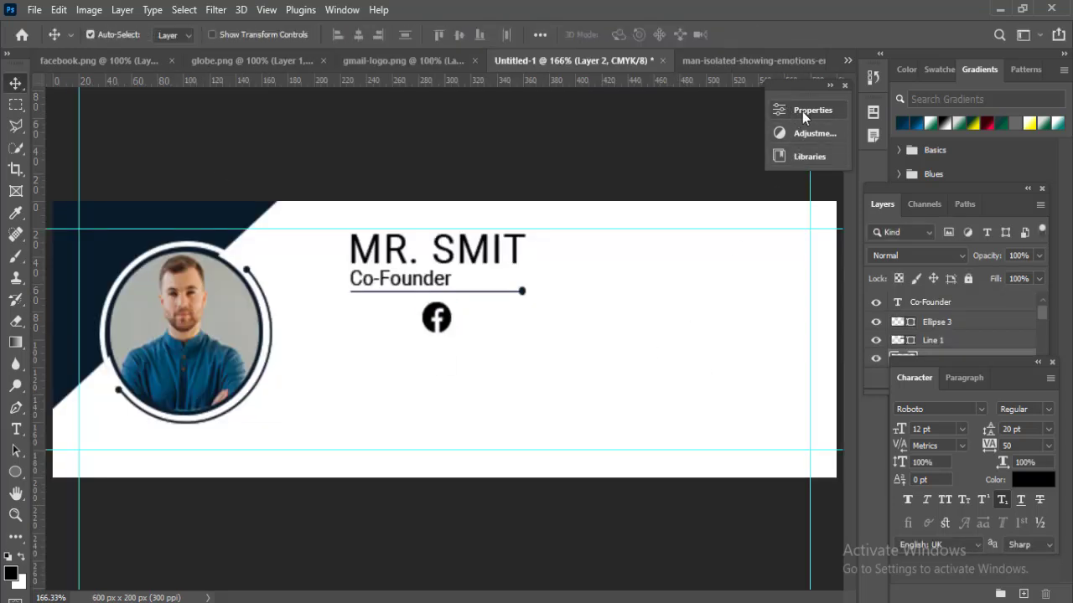
Resize the Facebook icon, copy in the Gmail icon, and place a Co-Founder copy beside the Facebook icon.
click(803, 111)
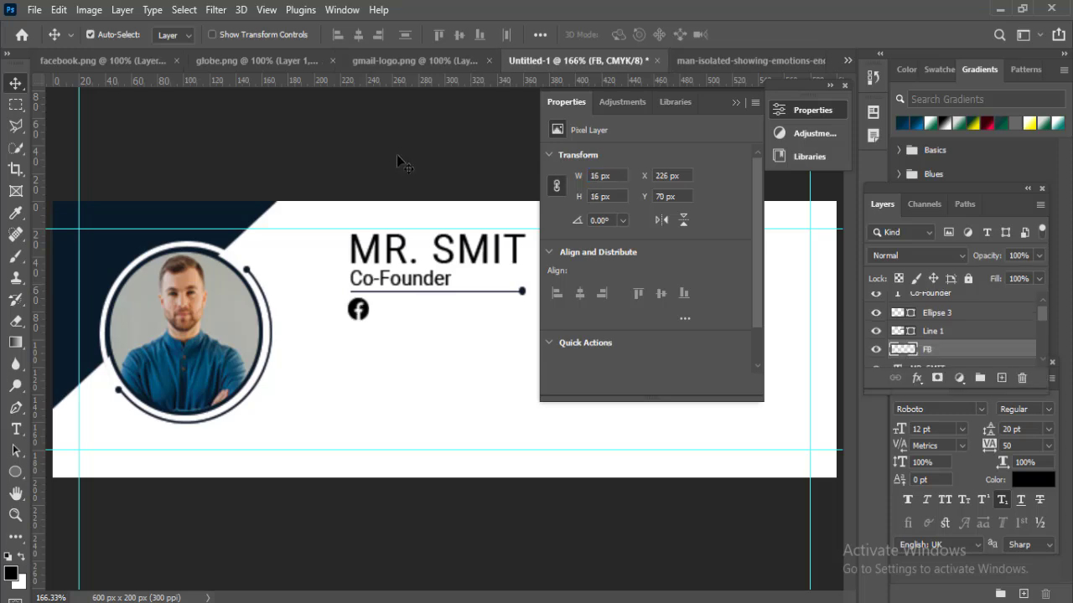
click(415, 60)
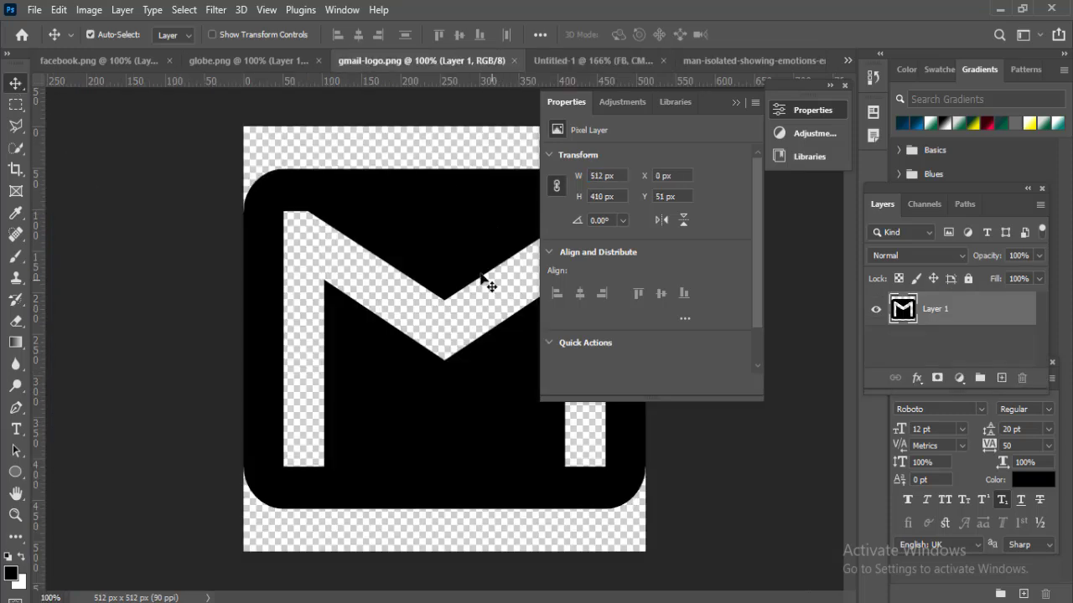
drag(491, 282, 530, 193)
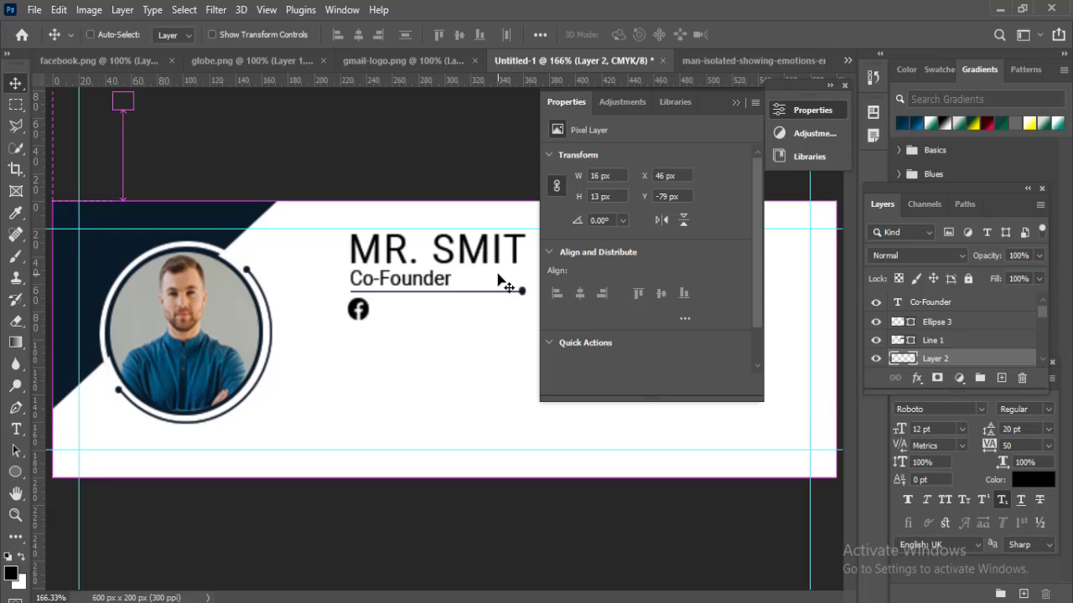
key(ctrl+shift+Tab)
key(ctrl+shift+Tab)
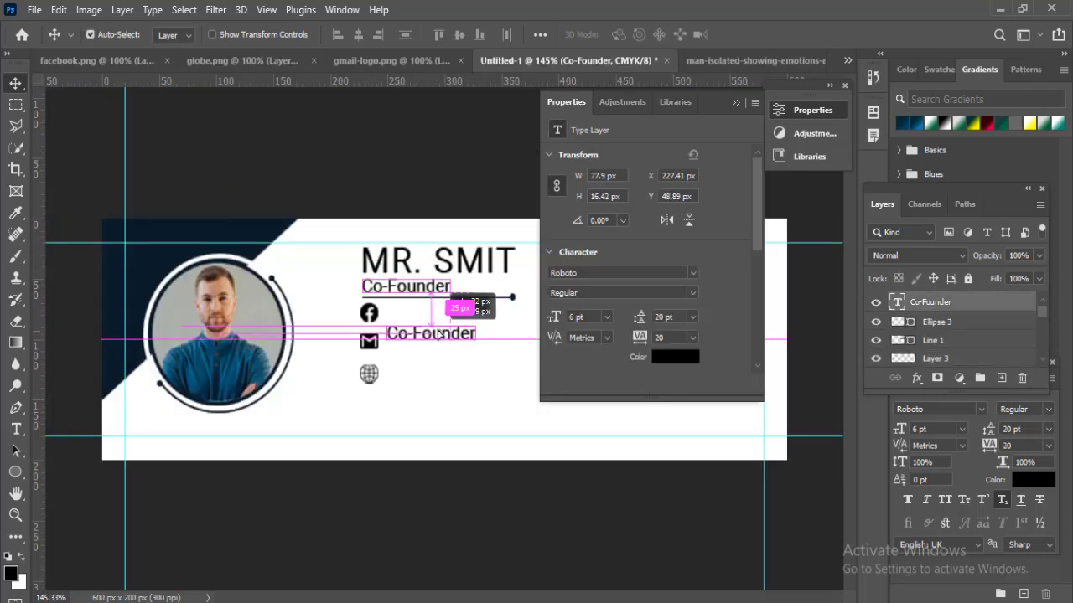
drag(440, 339, 436, 321)
Retype the copied text beside the Facebook icon as facebook.com.
key(t)
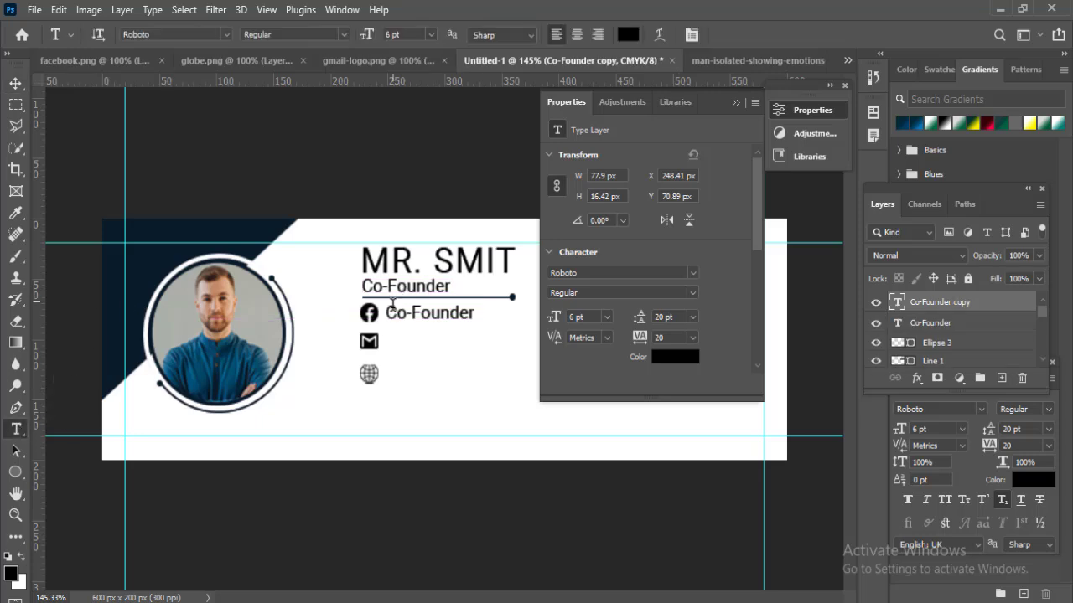
click(520, 359)
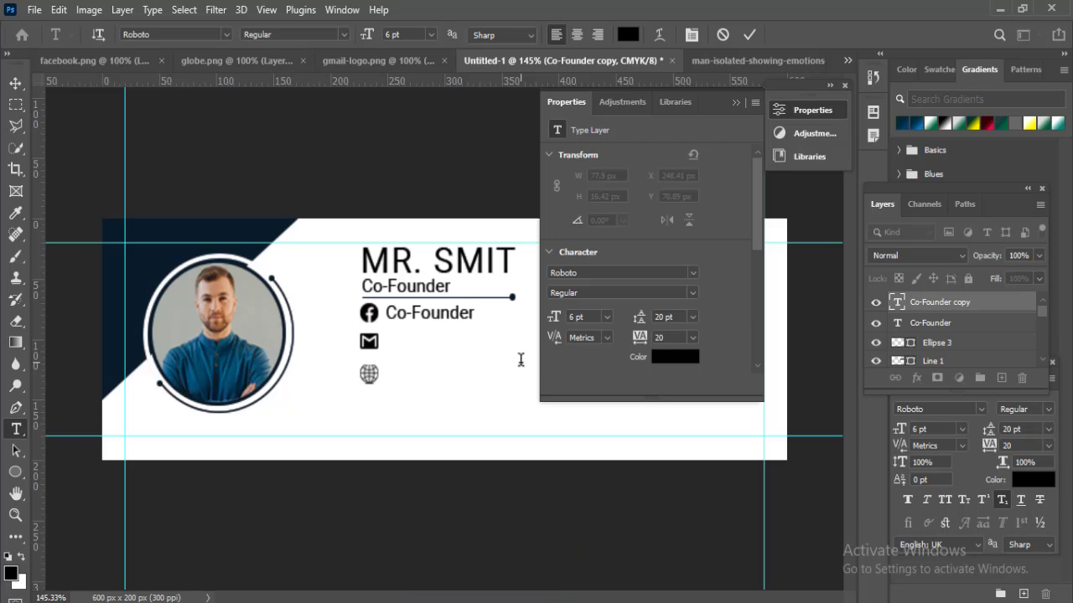
text(F)
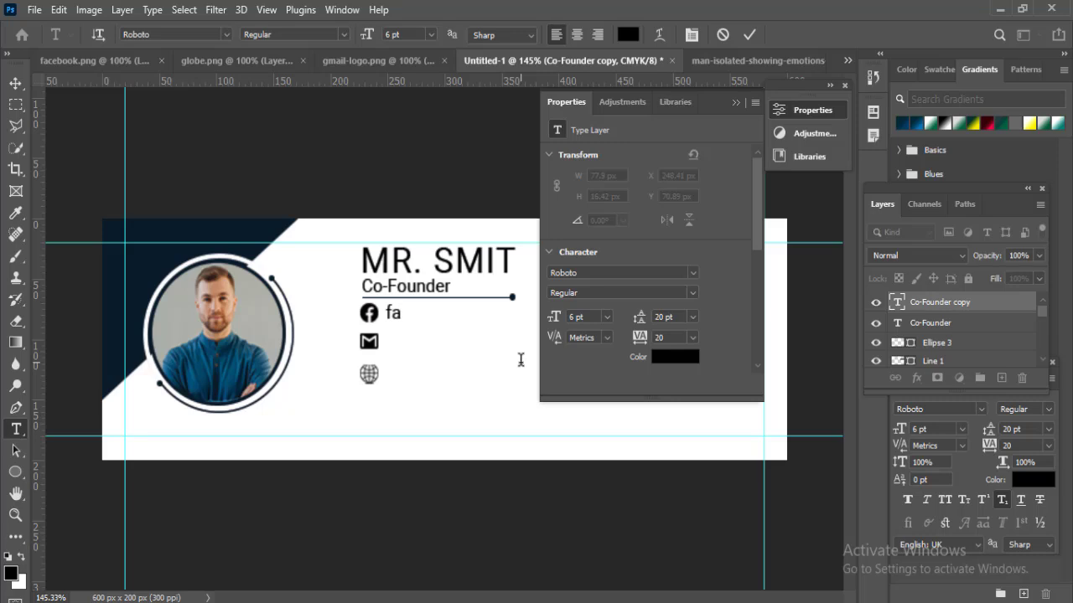
text(cebook.com)
key(ctrl+Return)
key(v)
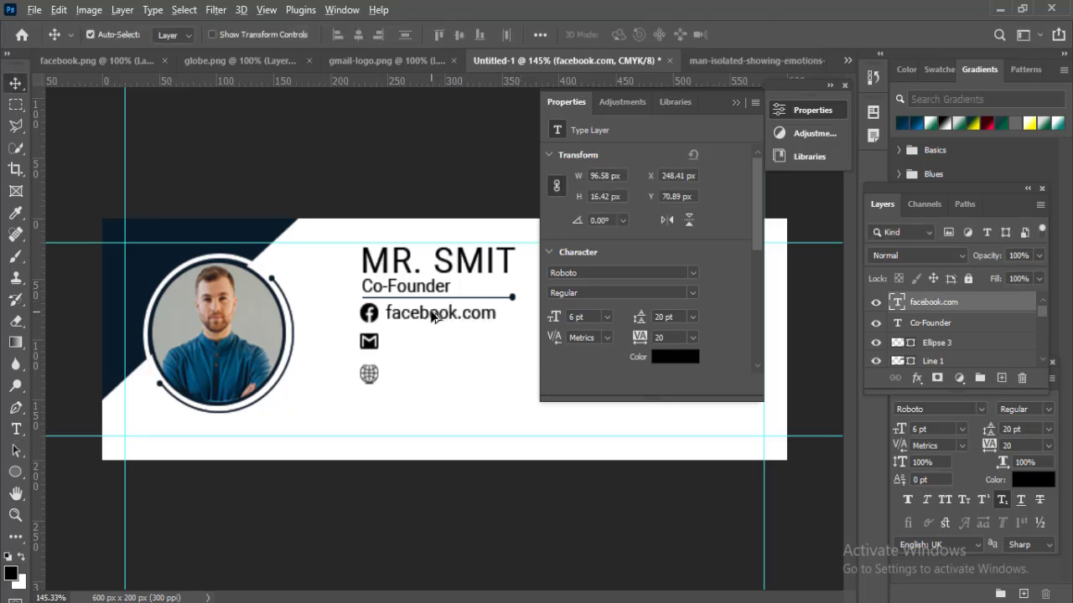
Copy the facebook.com label beside the mail icon and edit the label beside the globe.
alt+drag(433, 313, 428, 372)
click(15, 428)
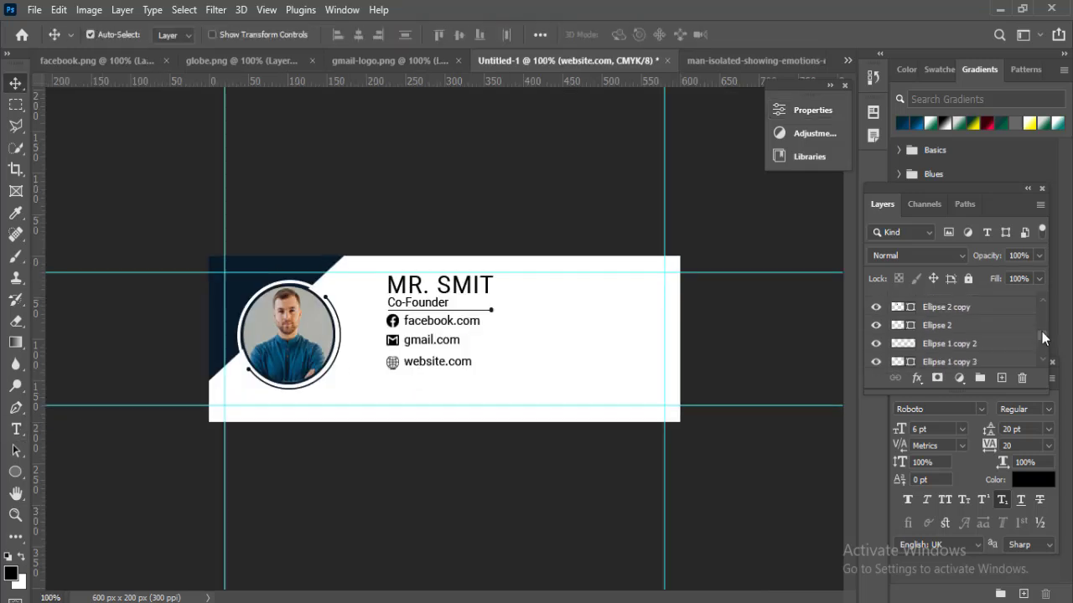
scroll(1043, 334, up, 1)
scroll(1043, 333, up, 1)
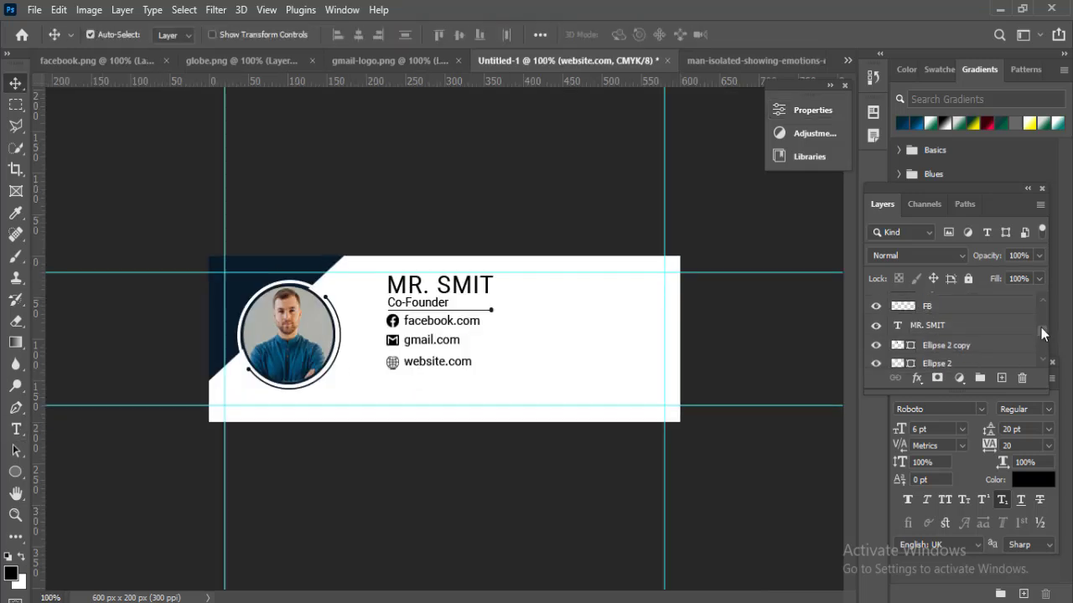
Group the name, title and contact layers into a folder named Text & iocn.
scroll(1044, 334, down, 2)
scroll(1043, 333, down, 1)
scroll(1039, 333, up, 1)
scroll(1012, 334, up, 1)
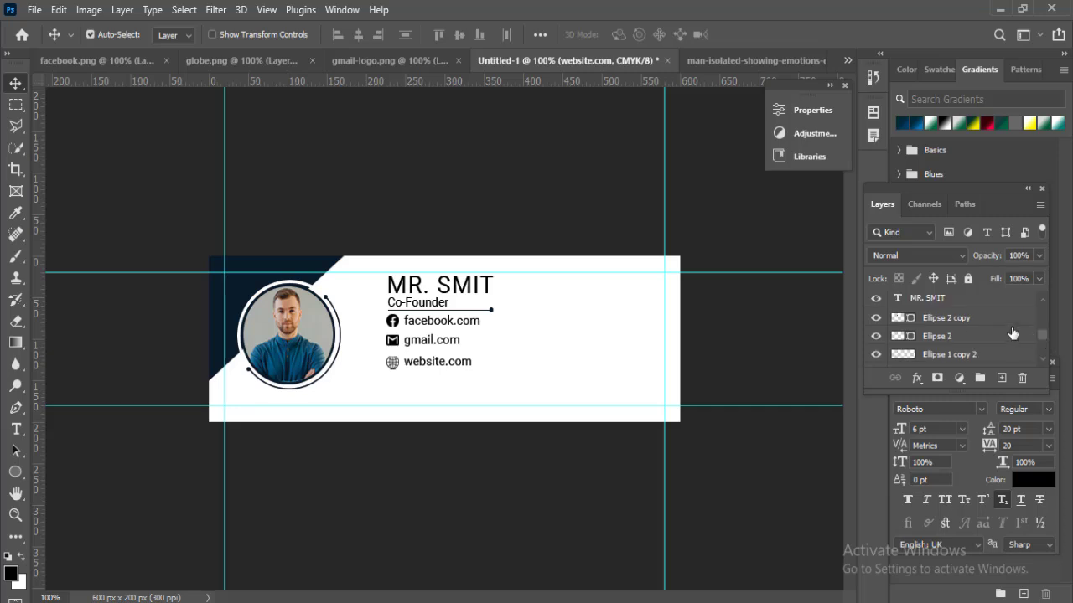
click(956, 308)
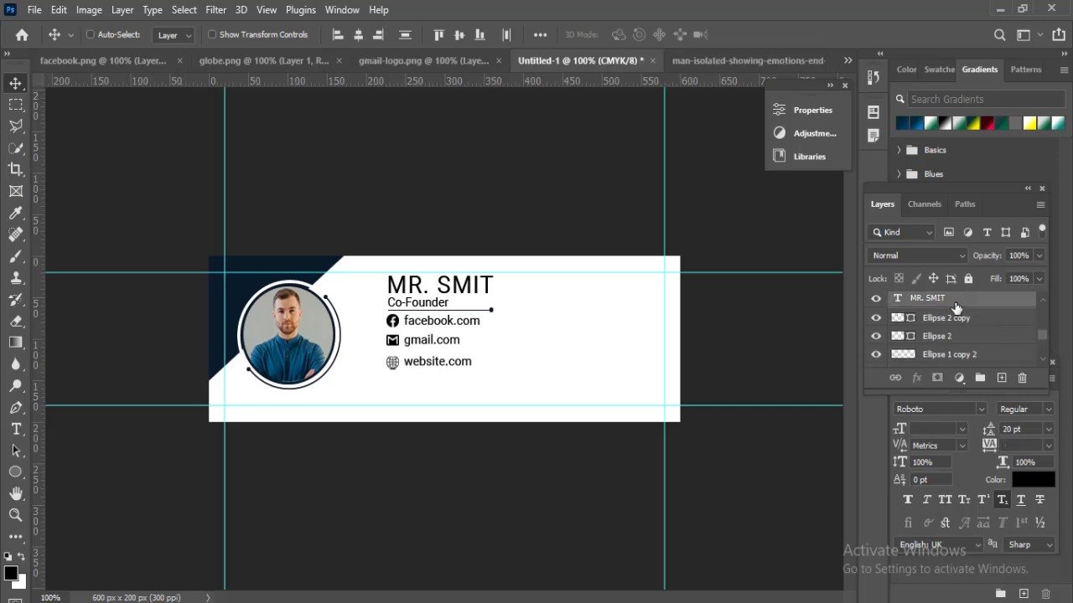
key(ctrl+g)
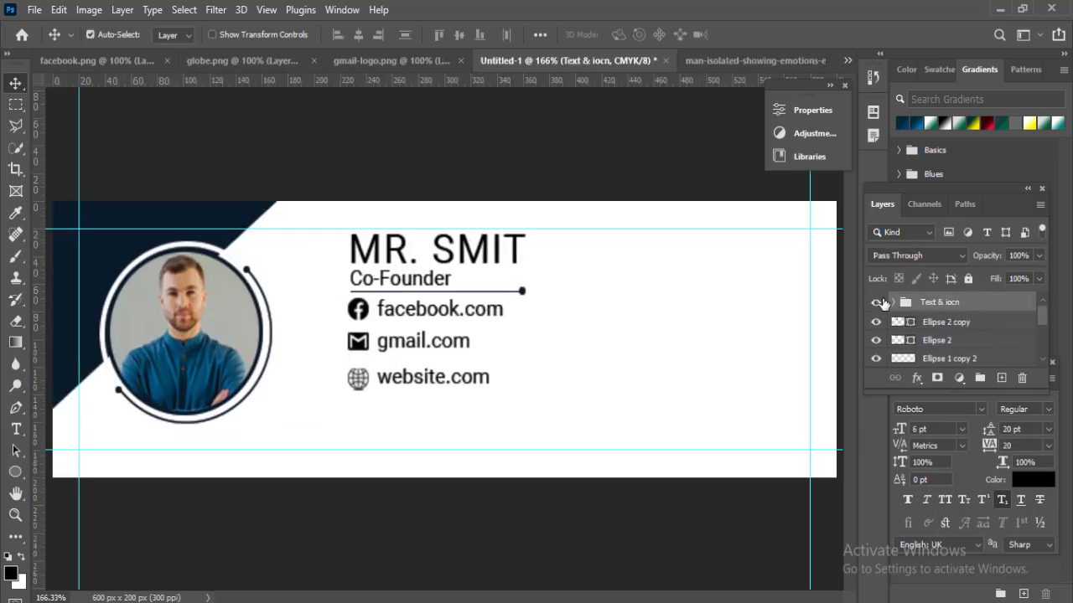
Zoom to 100% and add an empty new layer.
key(ctrl+1)
click(1000, 381)
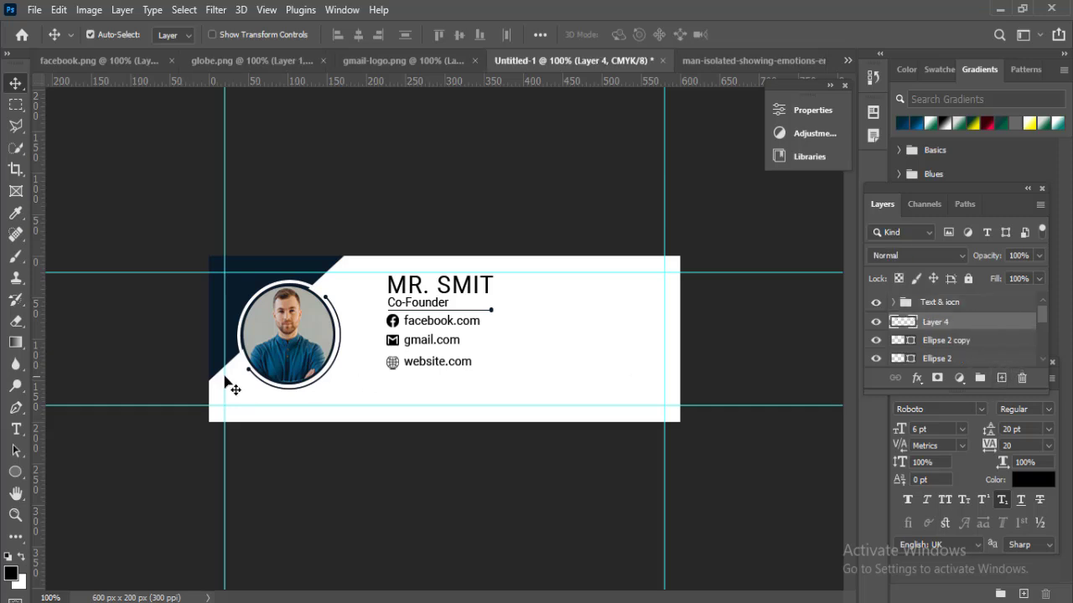
click(15, 472)
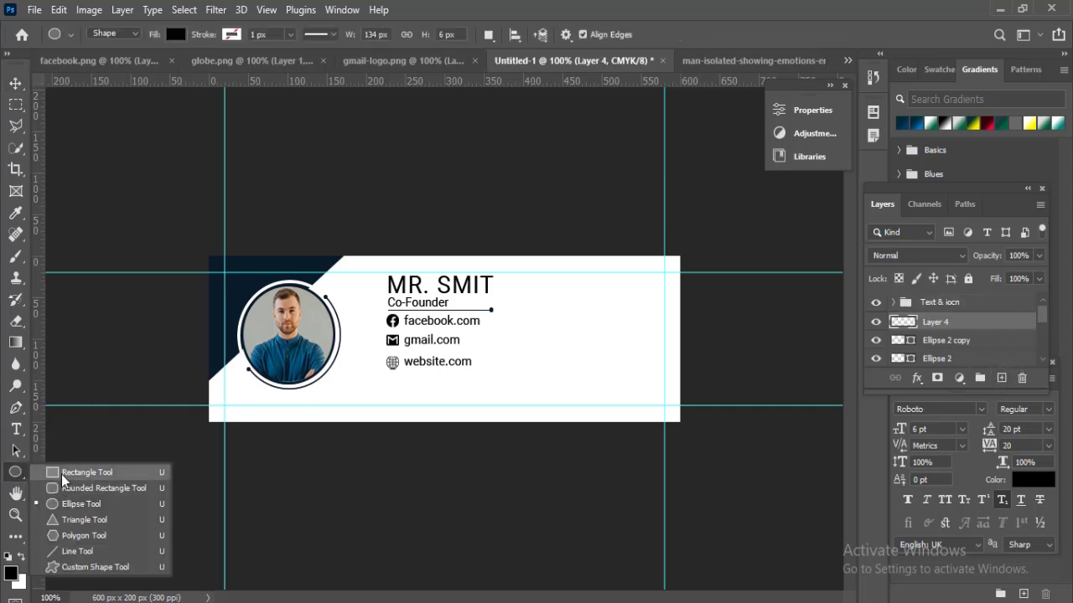
Draw a wide navy rounded-rectangle bar at the banner's top right with 19.5 px corners.
click(81, 504)
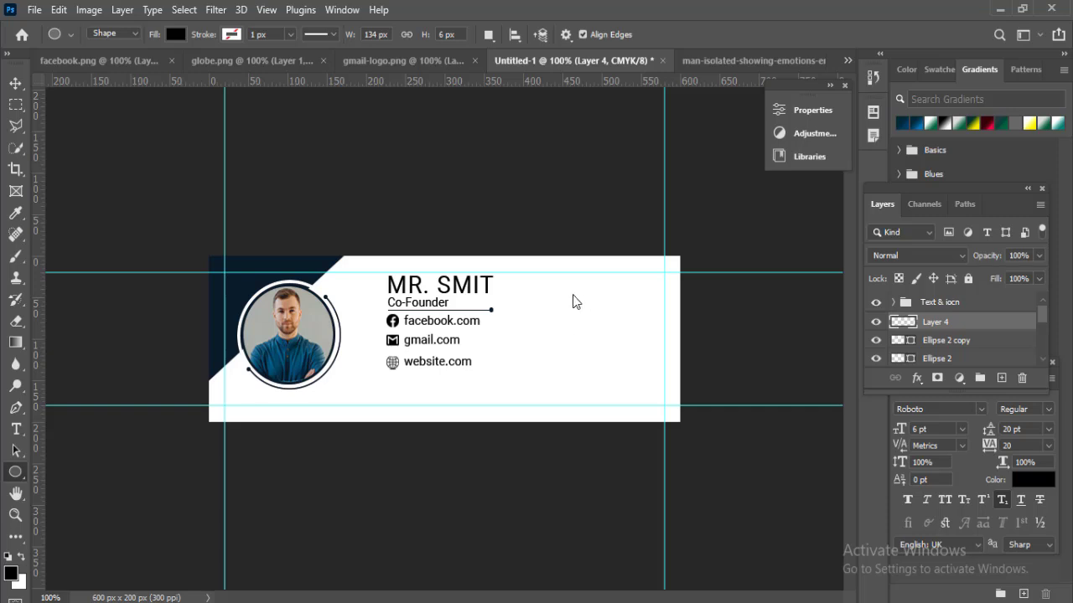
drag(564, 289, 732, 317)
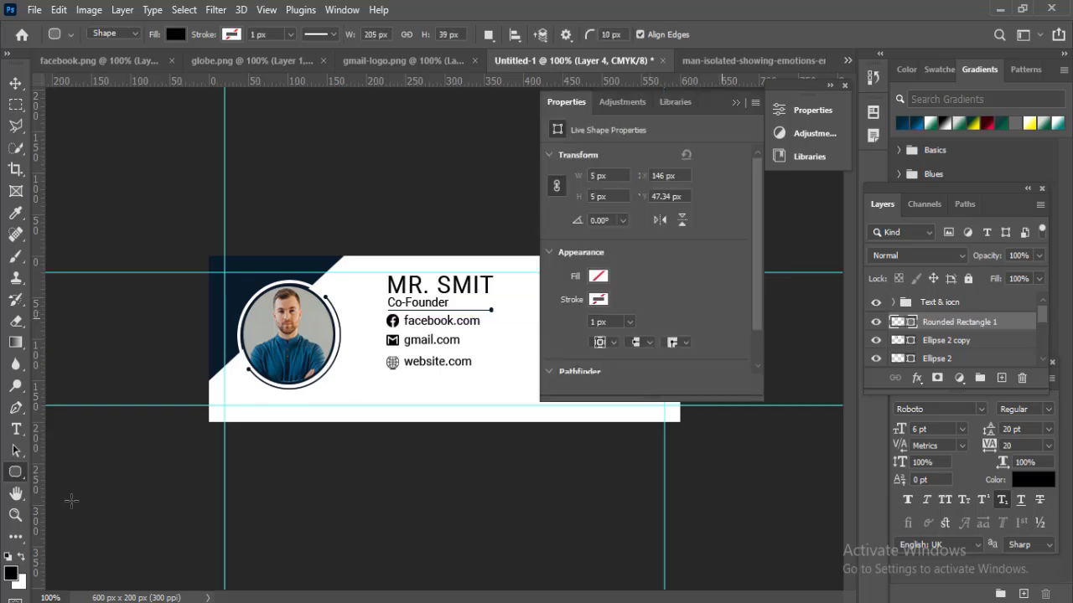
text(19.5)
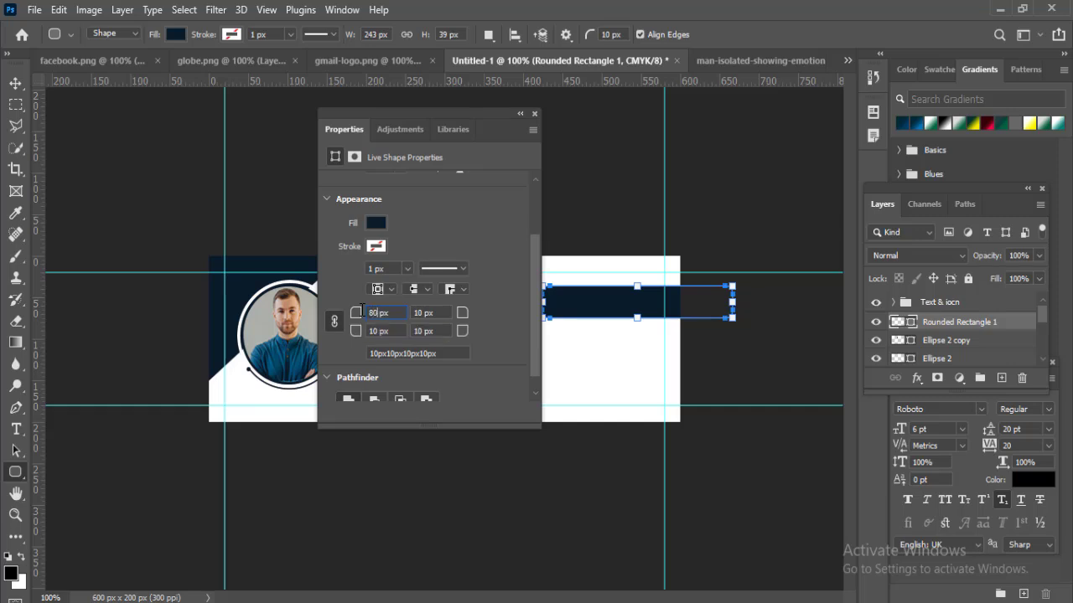
key(Return)
click(17, 84)
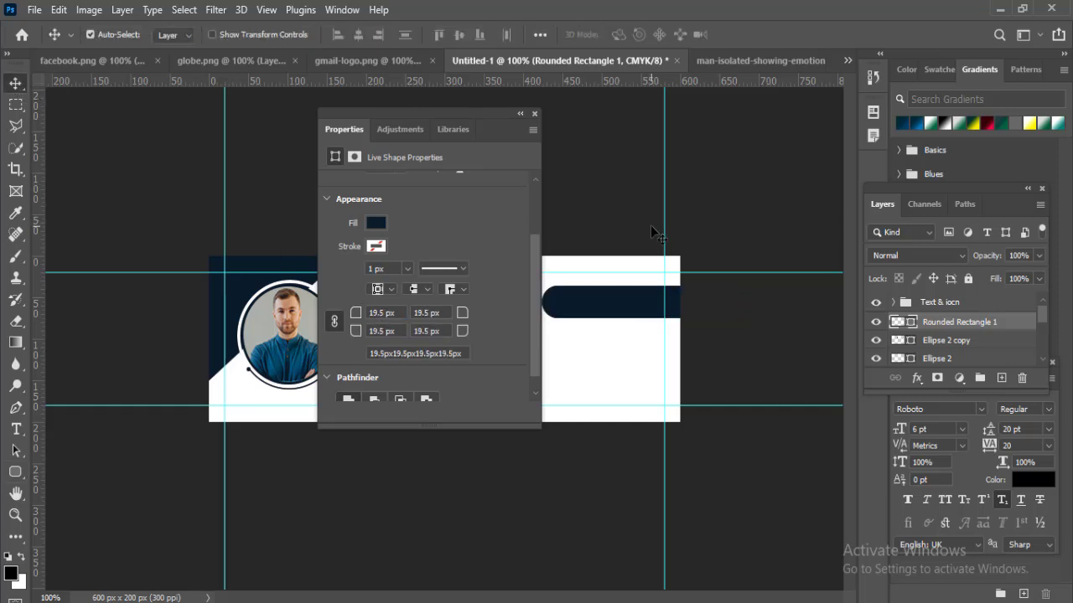
click(520, 113)
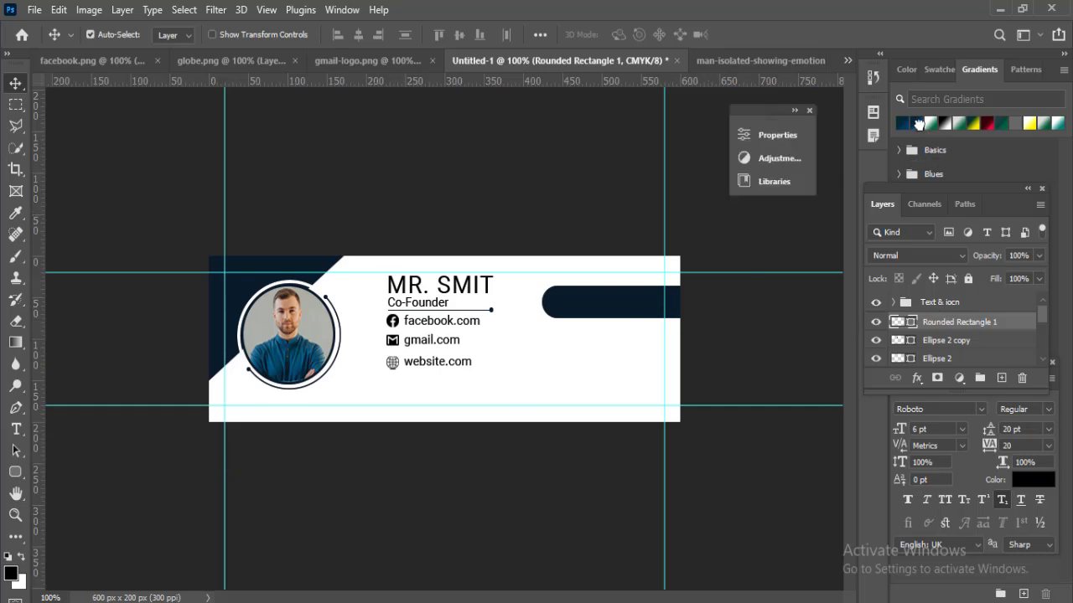
Apply a blue gradient preset to the pill bar, angled nearly horizontal from navy to blue.
click(919, 123)
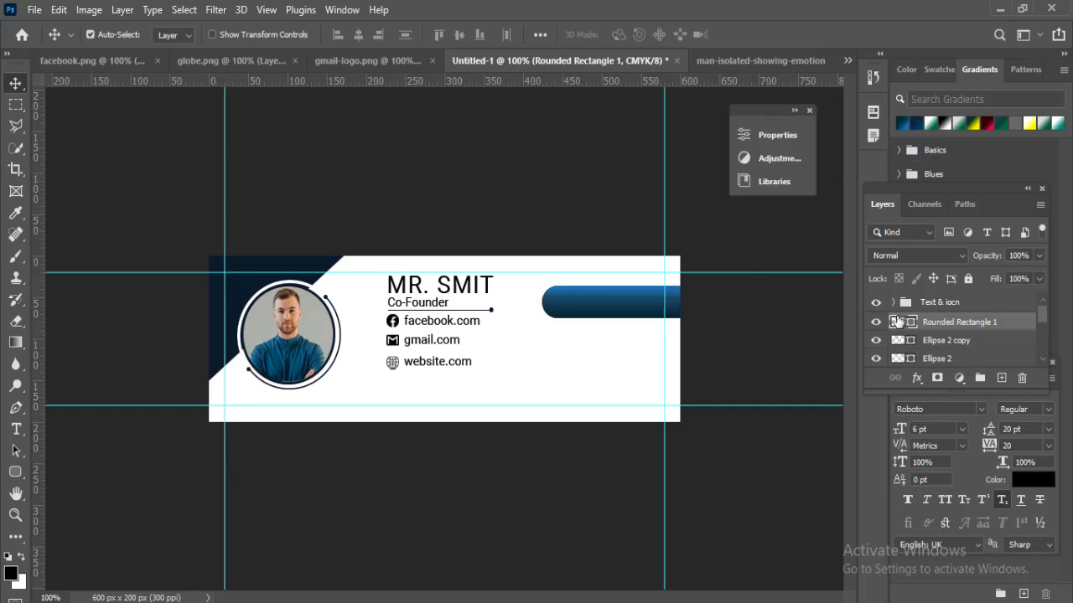
double_click(896, 321)
drag(556, 117, 684, 122)
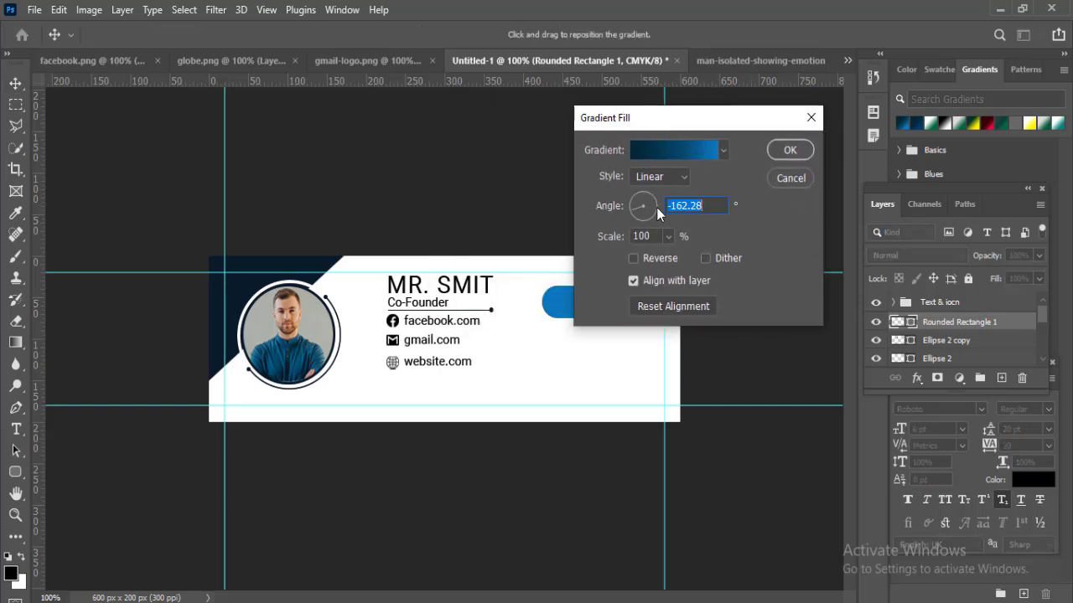
drag(634, 204, 658, 214)
key(Return)
key(ctrl+plus)
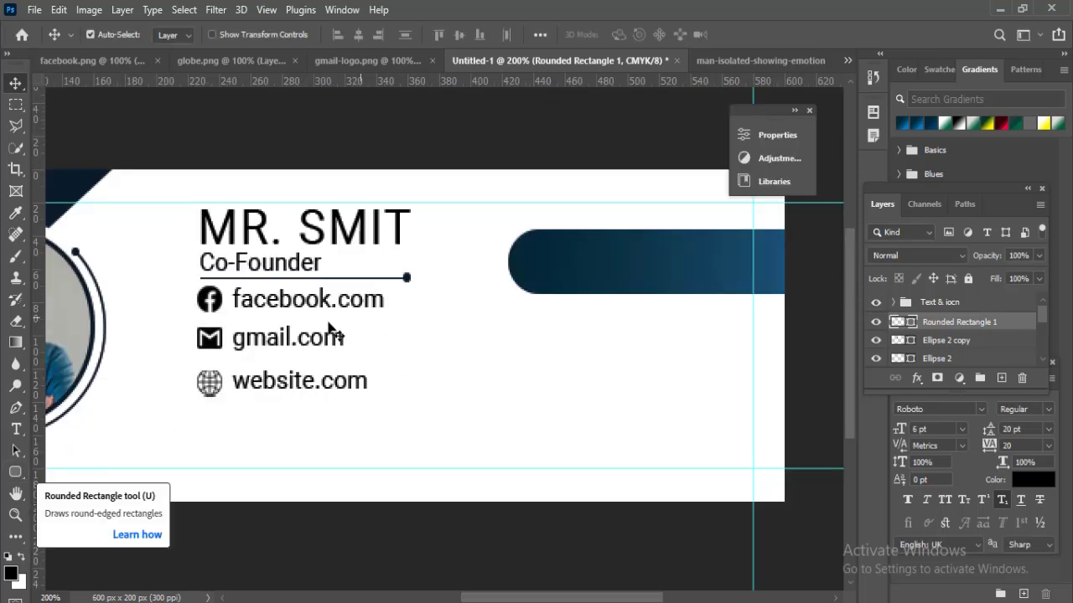
click(16, 472)
right_click(19, 475)
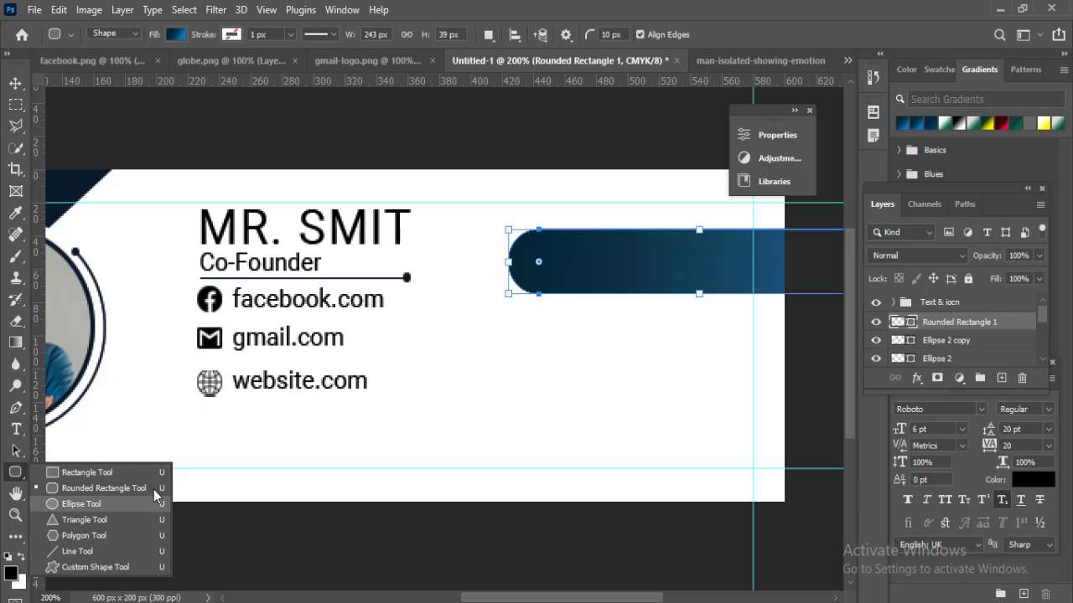
Draw a small rounded circle on the pill bar's left end.
click(76, 489)
click(999, 378)
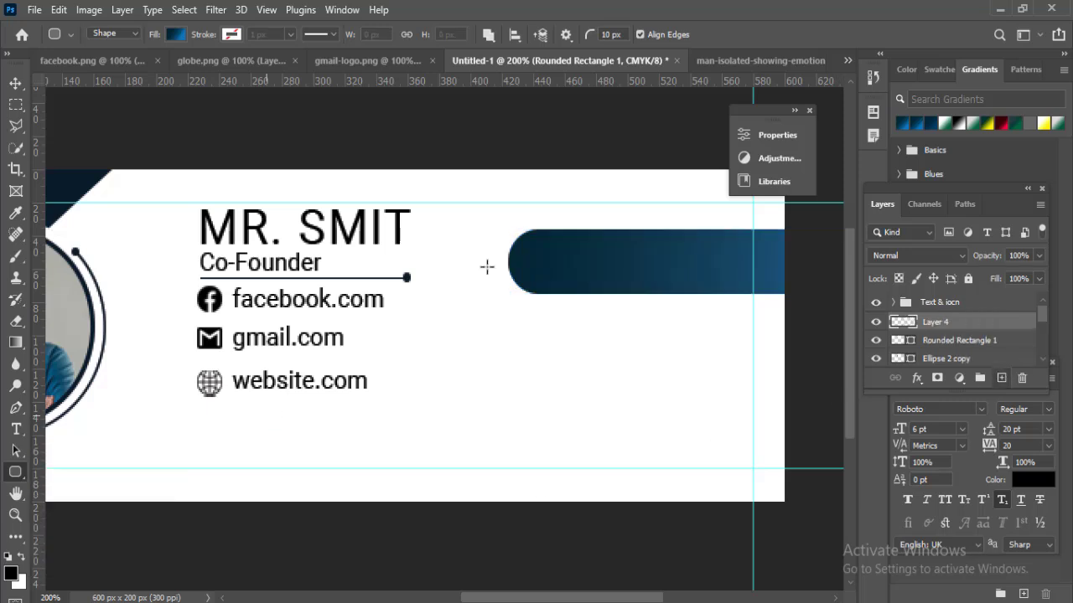
alt+click(535, 259)
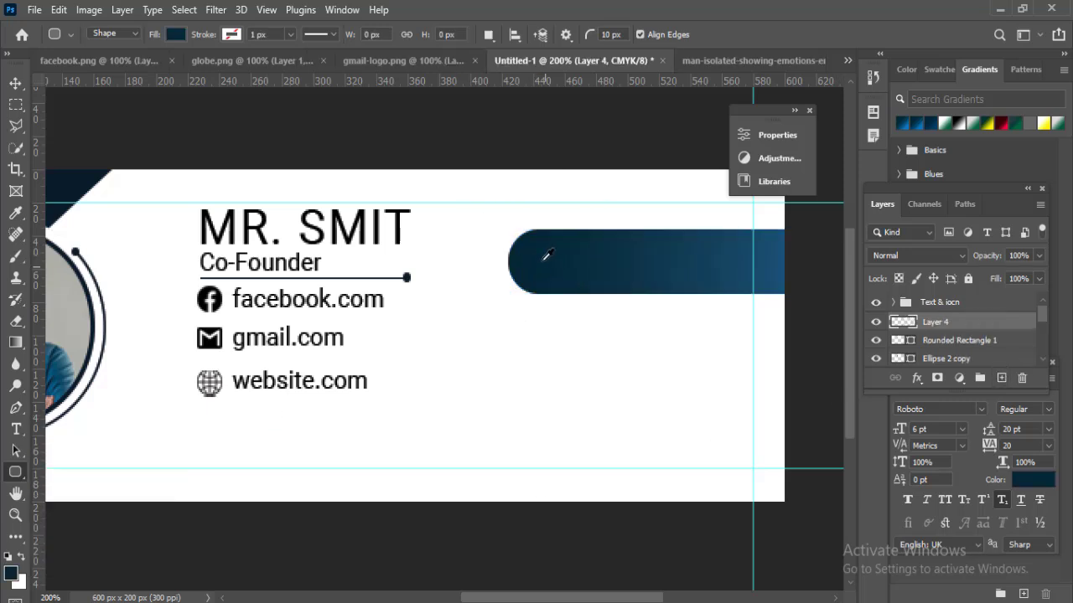
drag(518, 241, 555, 278)
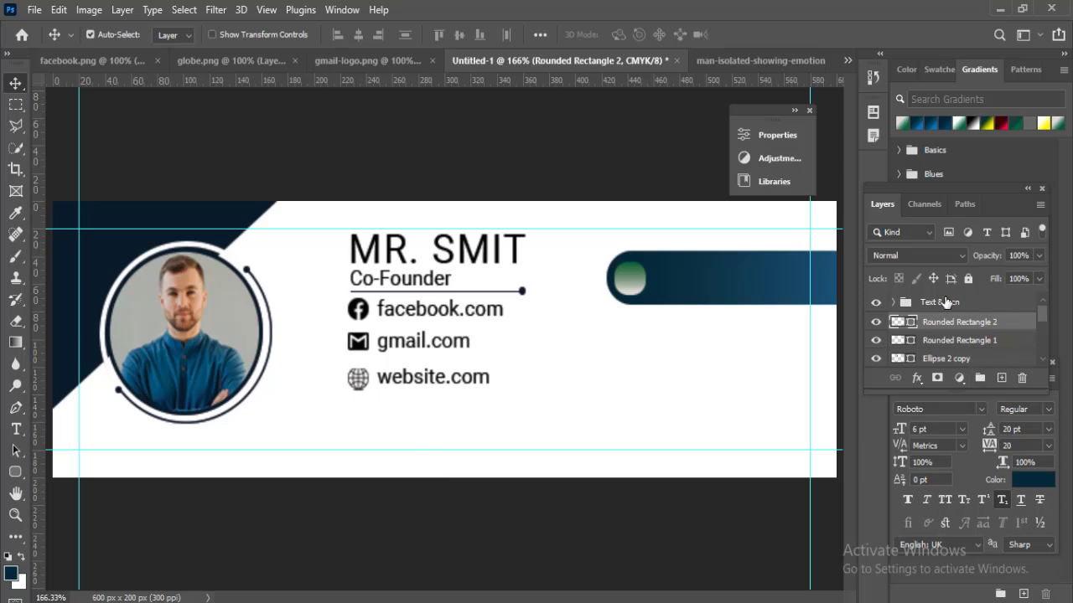
Copy the website.com text onto the pill bar as bold white BUSINESS NAME.
click(893, 302)
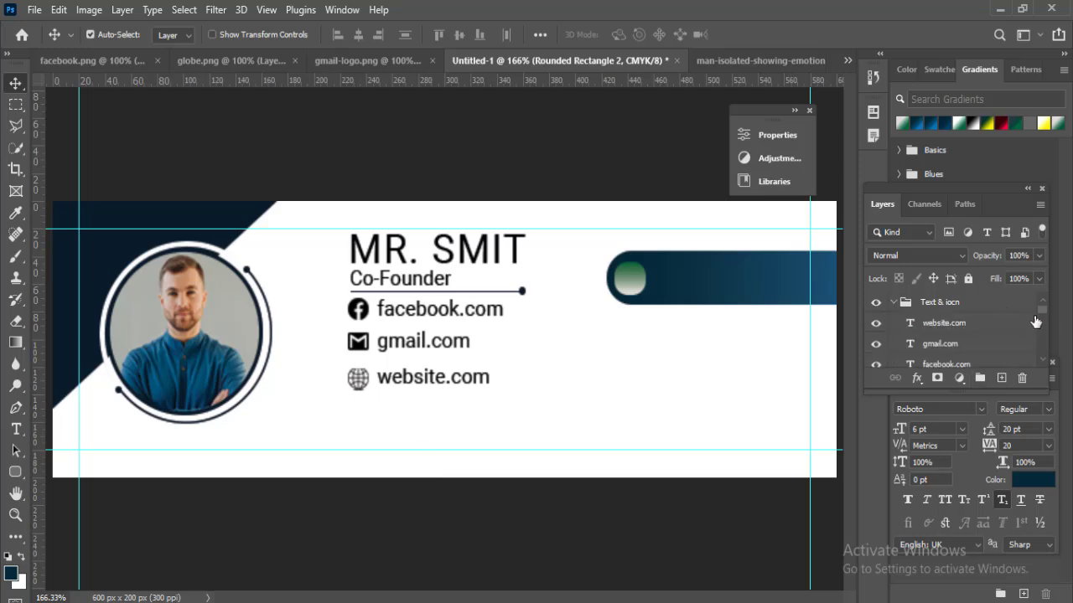
drag(432, 378, 737, 278)
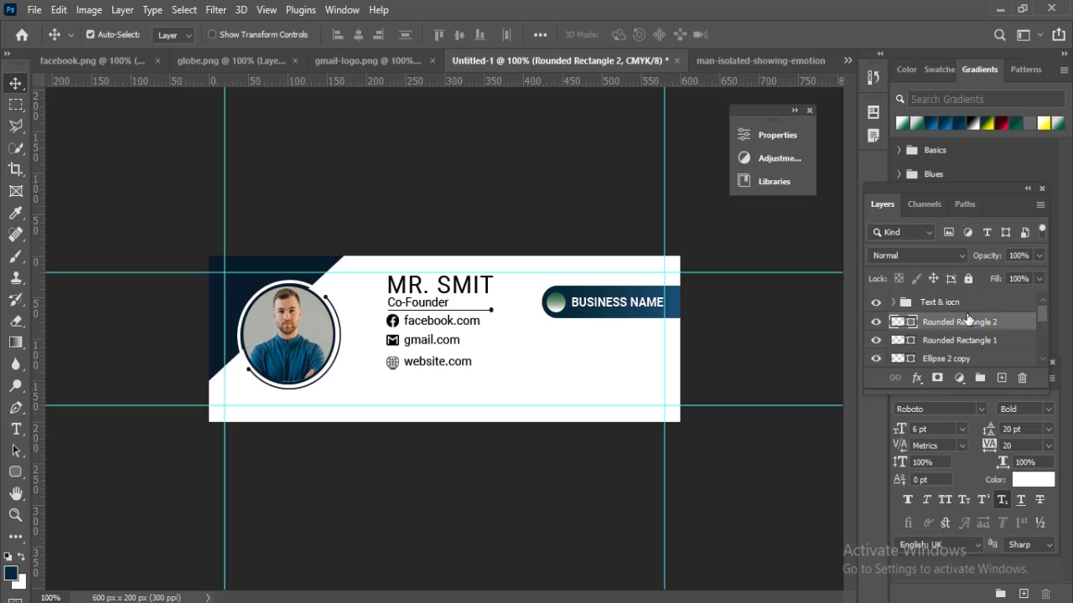
key(ctrl+equal)
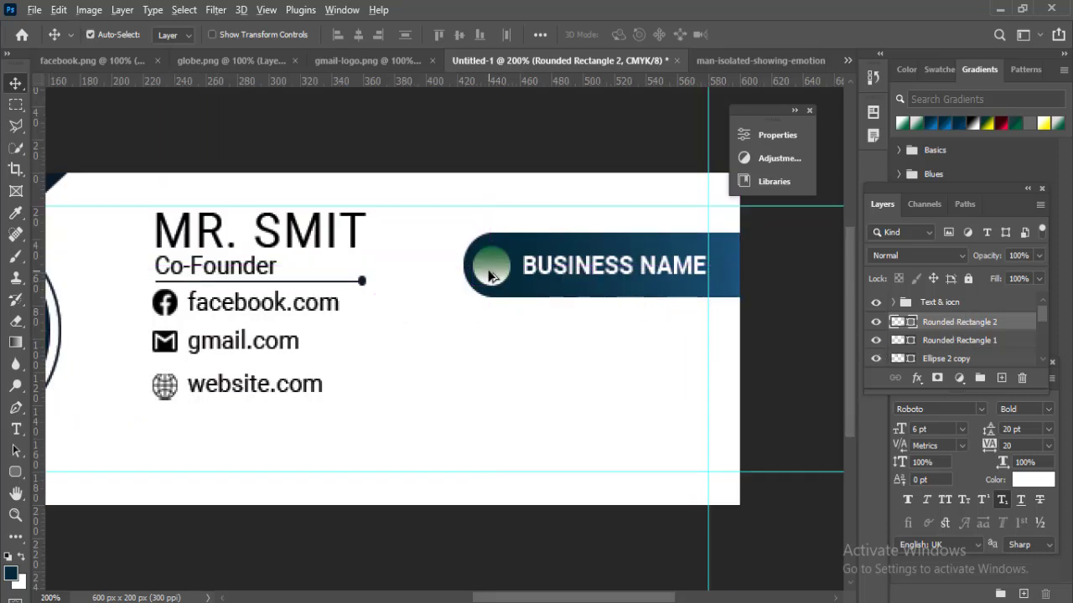
Copy the small circle to the bottom right with a dark blue gradient, repeated into a row of three.
drag(490, 275, 685, 458)
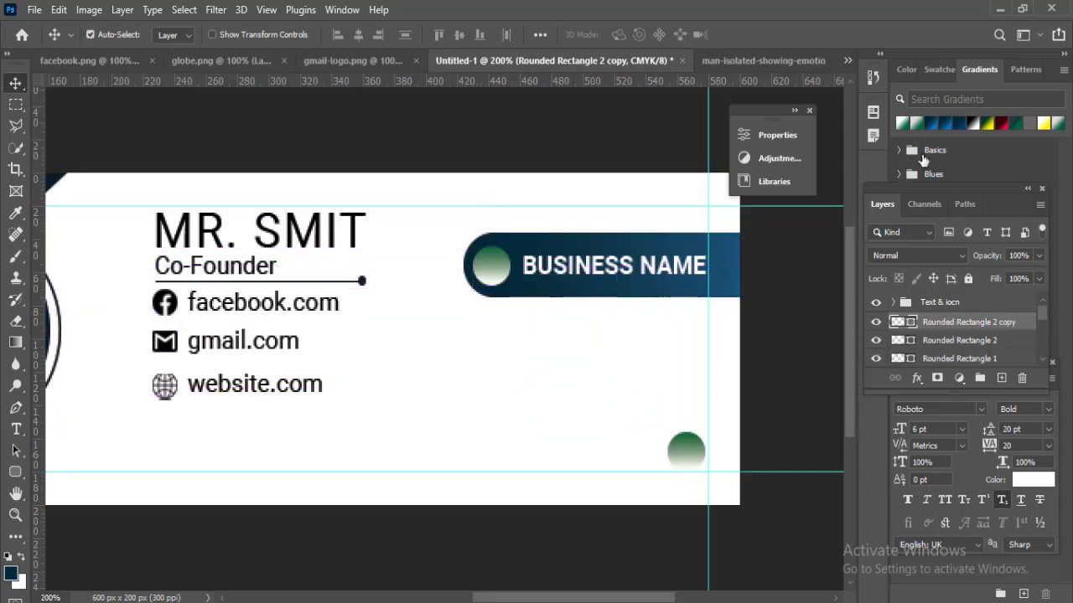
click(930, 124)
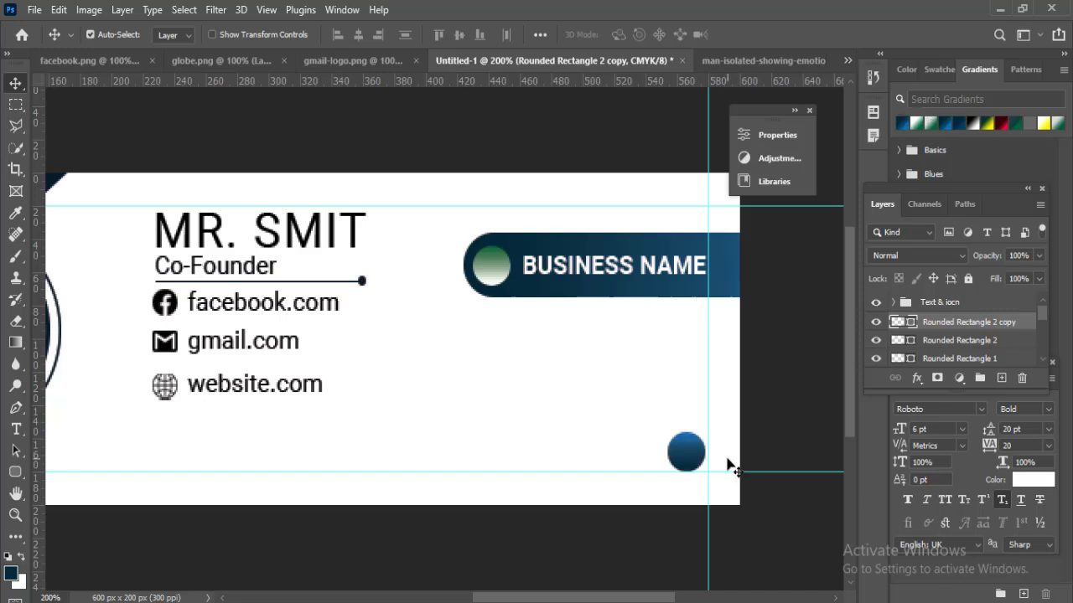
scroll(796, 444, down, 1)
drag(793, 442, 757, 439)
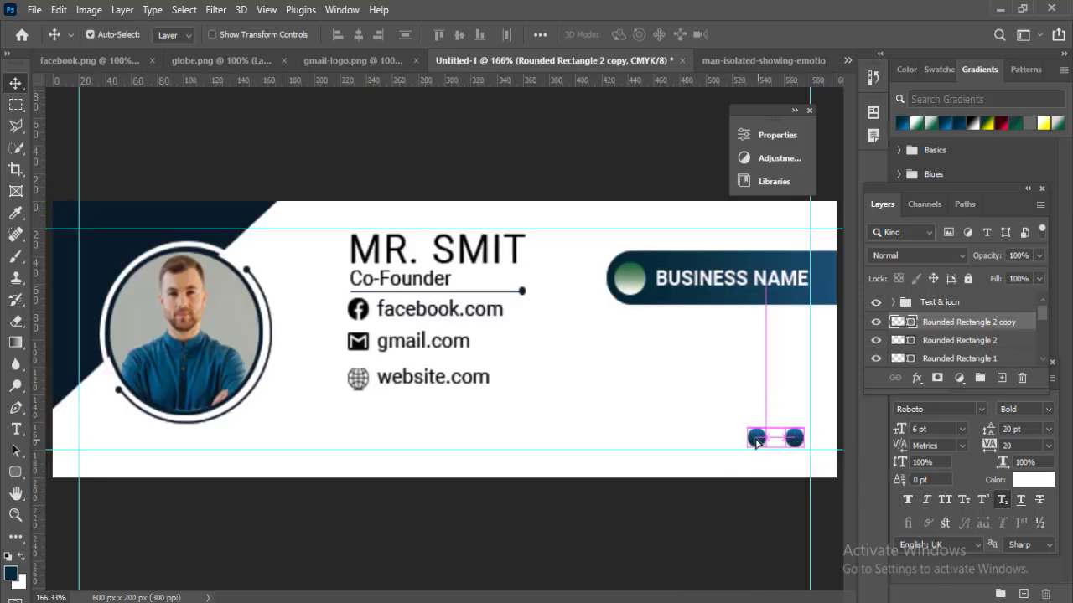
scroll(805, 462, up, 3)
Type a white letter t on the first bottom-right circle.
key(t)
click(570, 394)
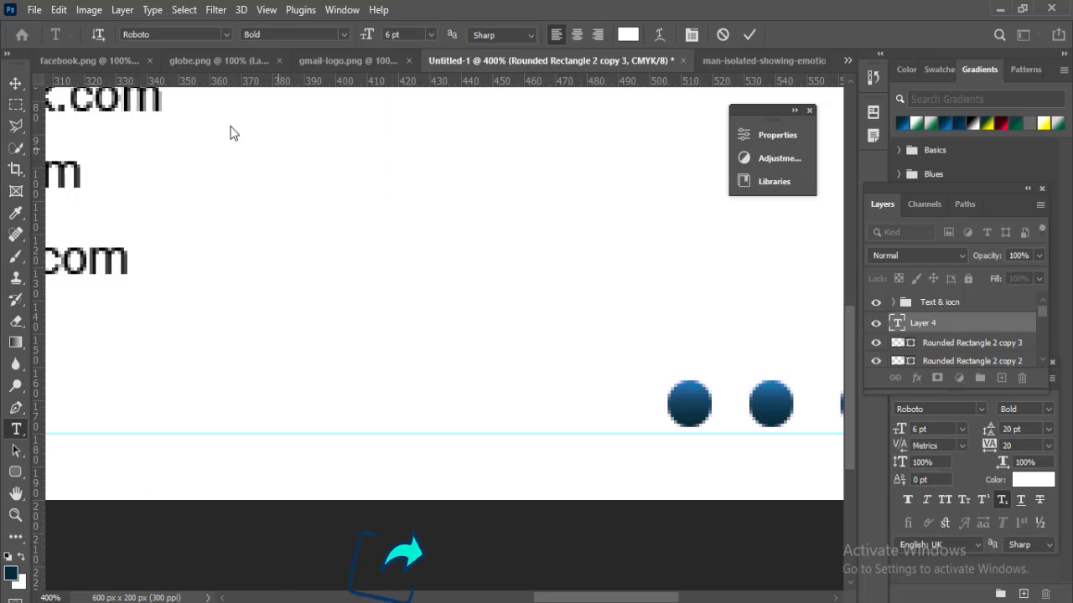
text(t)
key(ctrl+Return)
key(v)
key(ctrl+minus)
key(ctrl+minus)
Copy the t onto the other two circles and change them to i and in.
drag(717, 432, 803, 432)
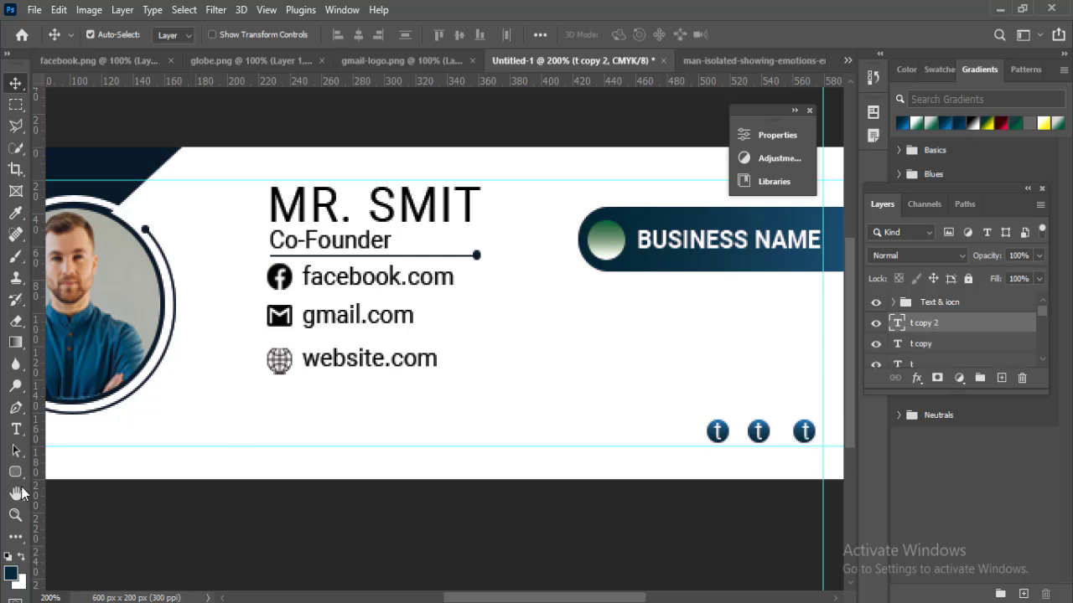
click(15, 429)
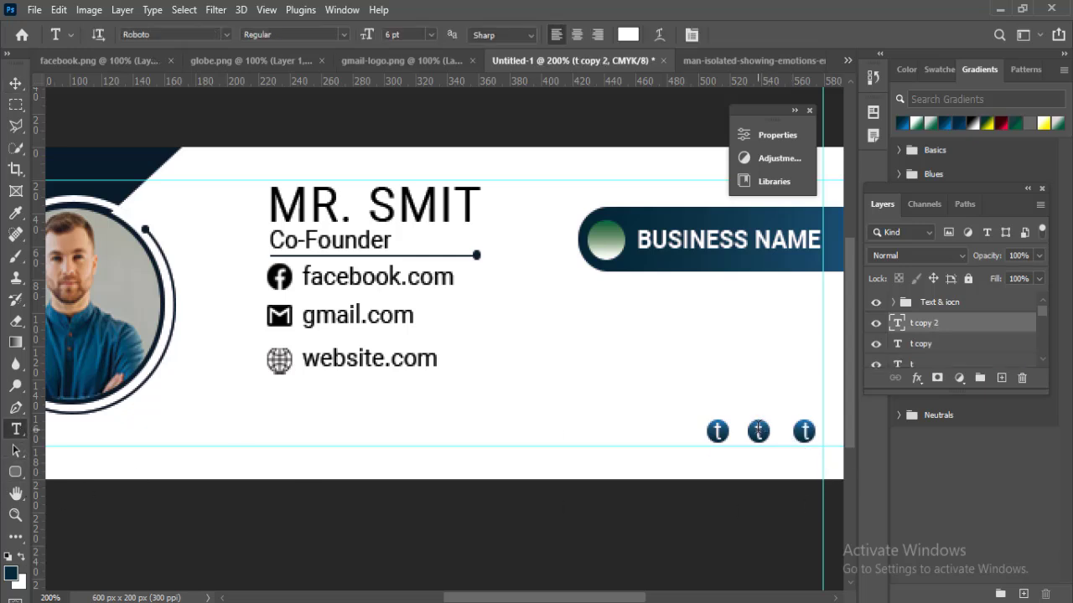
click(759, 431)
text(i)
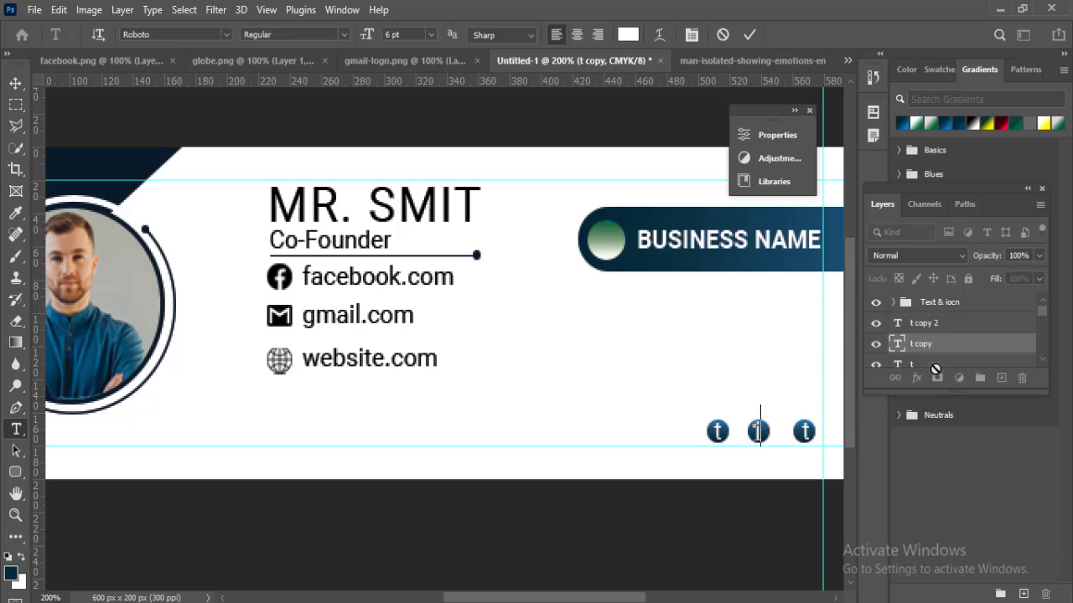
double_click(804, 431)
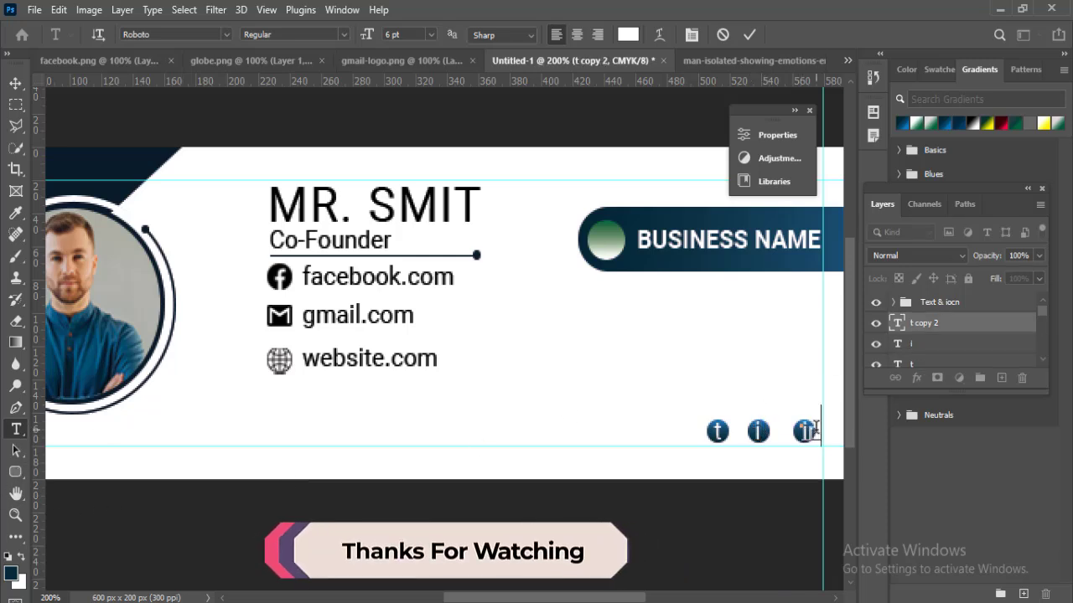
text(i)
click(16, 83)
key(ctrl+1)
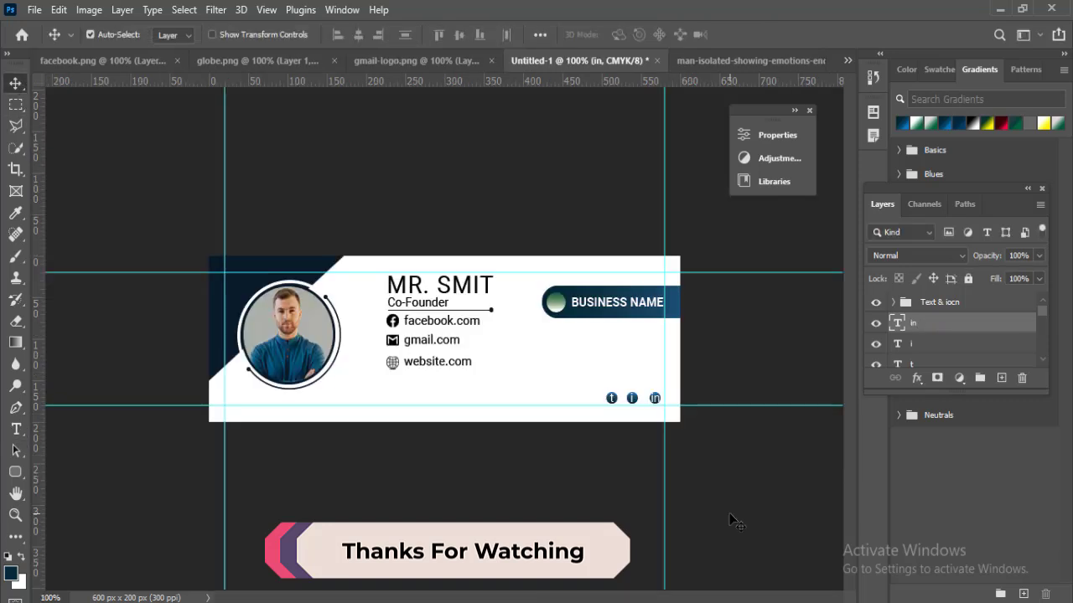